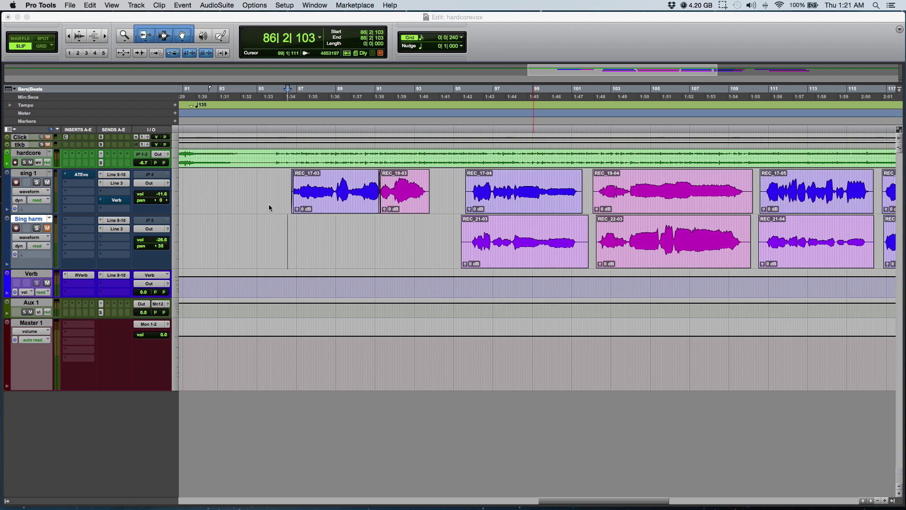
# Open the Auto-Tune Evo insert on the sing 1 track and place its window over the edit area
pyautogui.keyDown('super'); pyautogui.click(84, 175); pyautogui.keyUp('super')
pyautogui.click(81, 176)
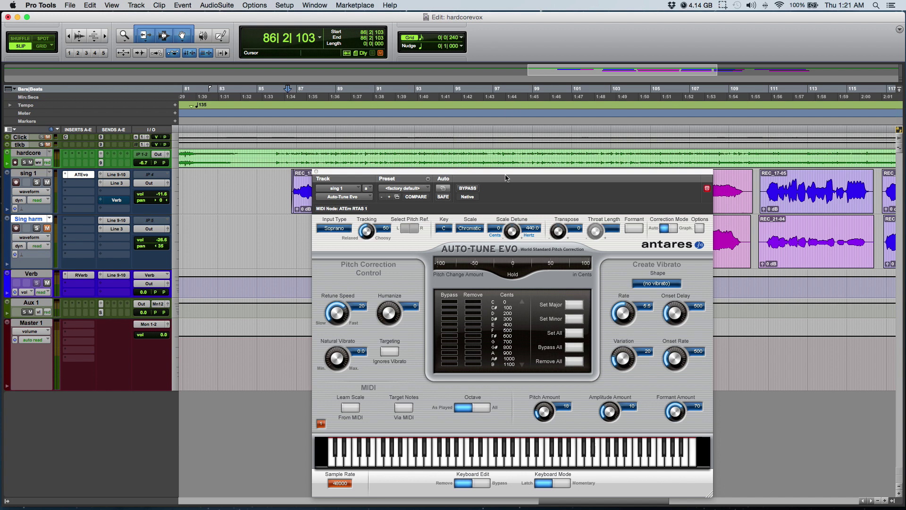
pyautogui.moveTo(459, 170); pyautogui.dragTo(430, 129)
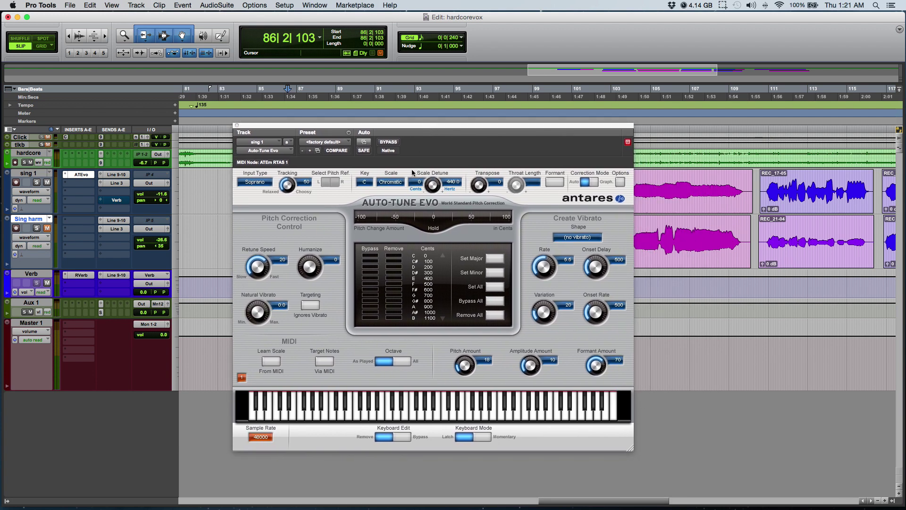
# Set Auto-Tune Evo to key A, scale Minor and input type Alto/Tenor
pyautogui.click(369, 182)
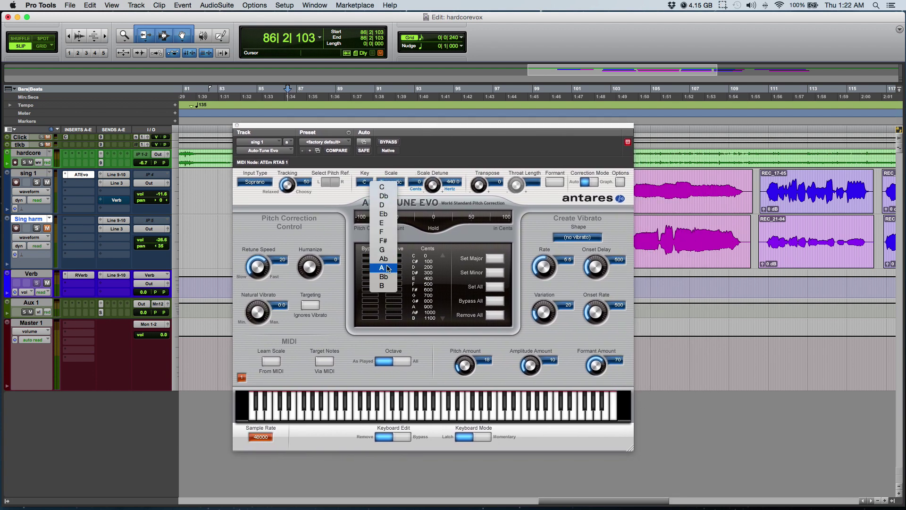
pyautogui.click(383, 268)
pyautogui.click(392, 183)
pyautogui.click(401, 177)
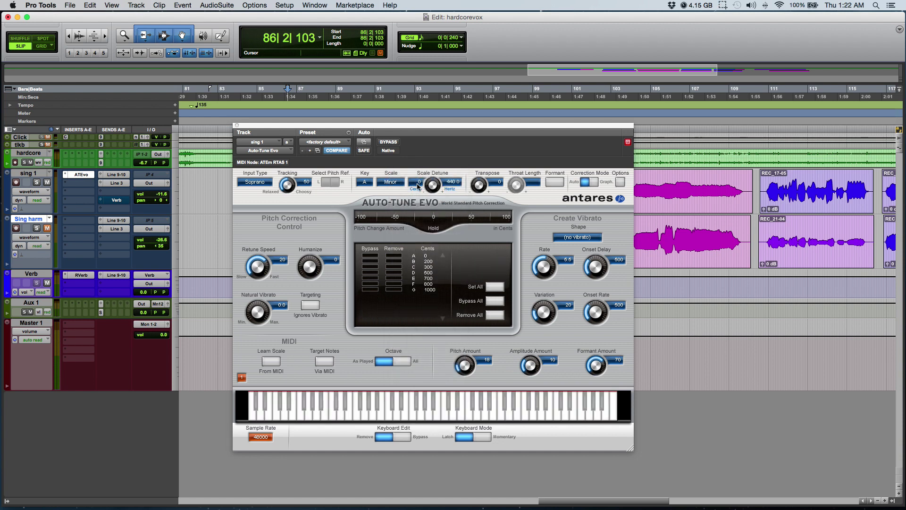
pyautogui.click(251, 183)
pyautogui.click(284, 195)
# Play the sing 1 vocal from bar 86 and set the Retune Speed to 24 during playback
pyautogui.moveTo(444, 127); pyautogui.dragTo(453, 97)
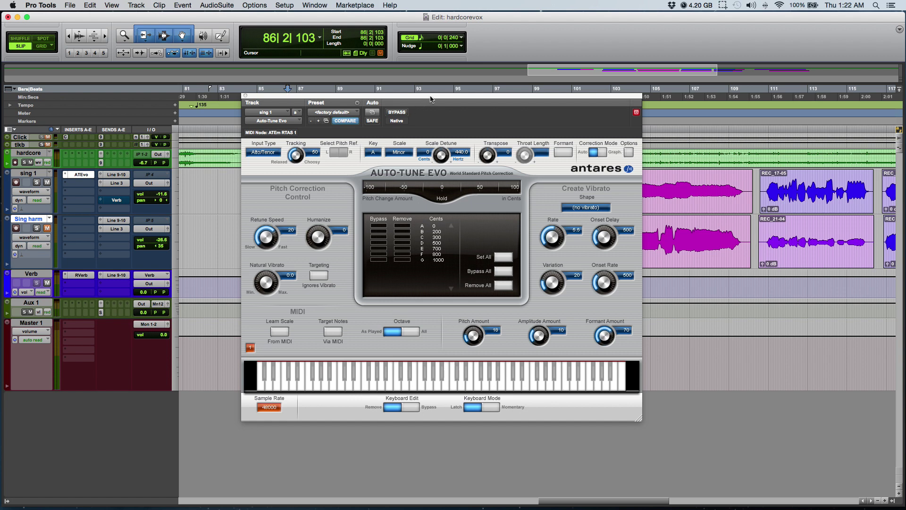
pyautogui.moveTo(430, 99); pyautogui.dragTo(529, 220)
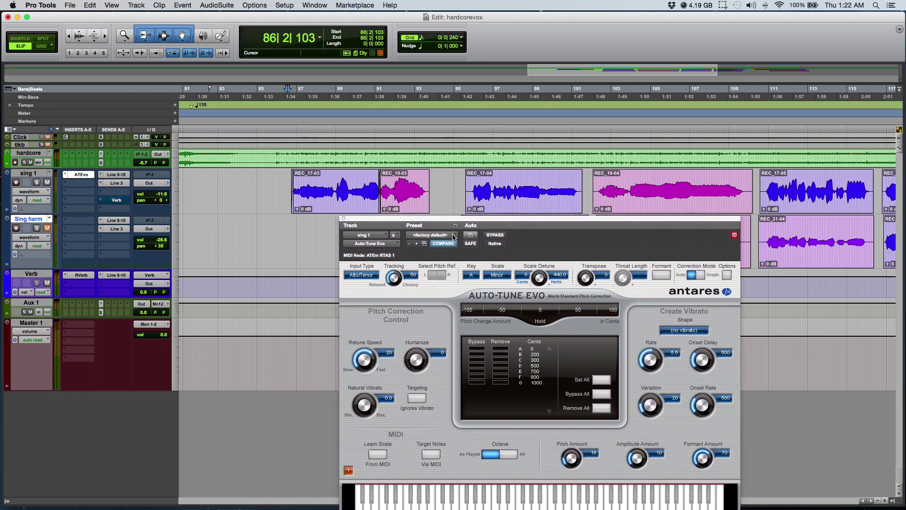
pyautogui.click(277, 198)
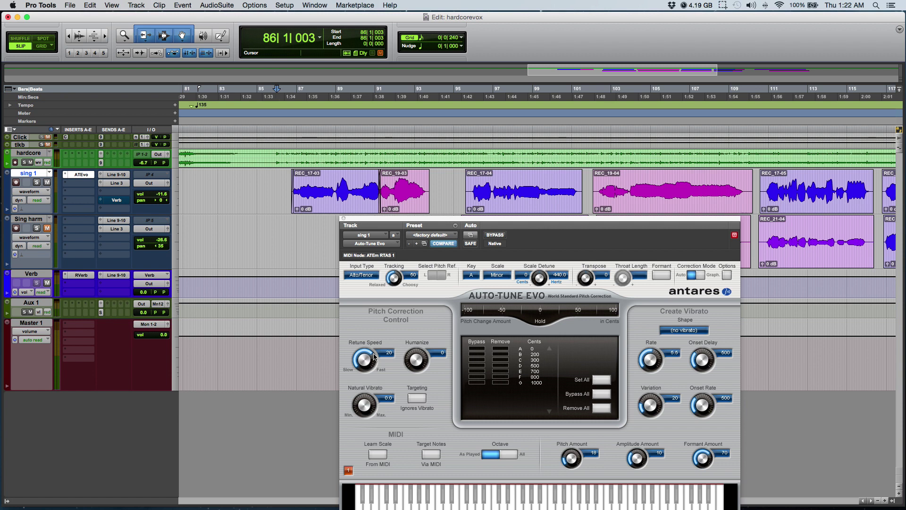
pyautogui.press('space')
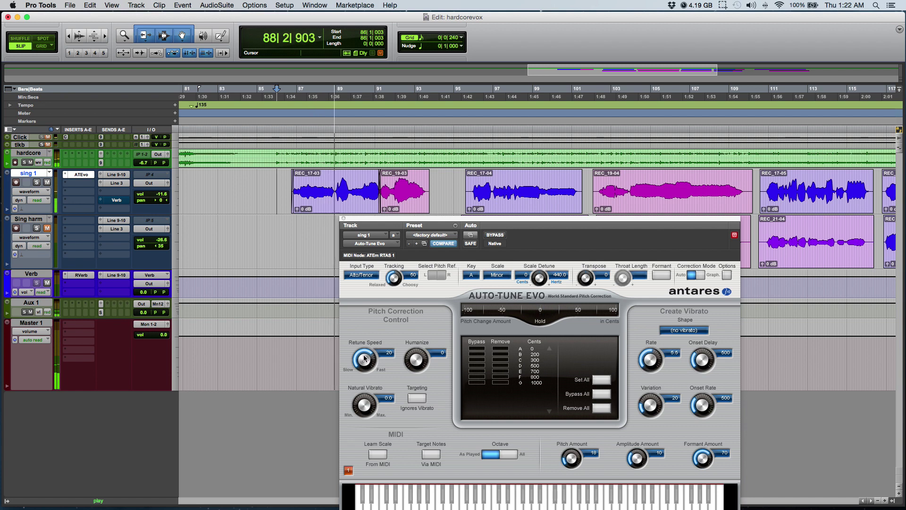
pyautogui.moveTo(364, 359); pyautogui.dragTo(364, 362)
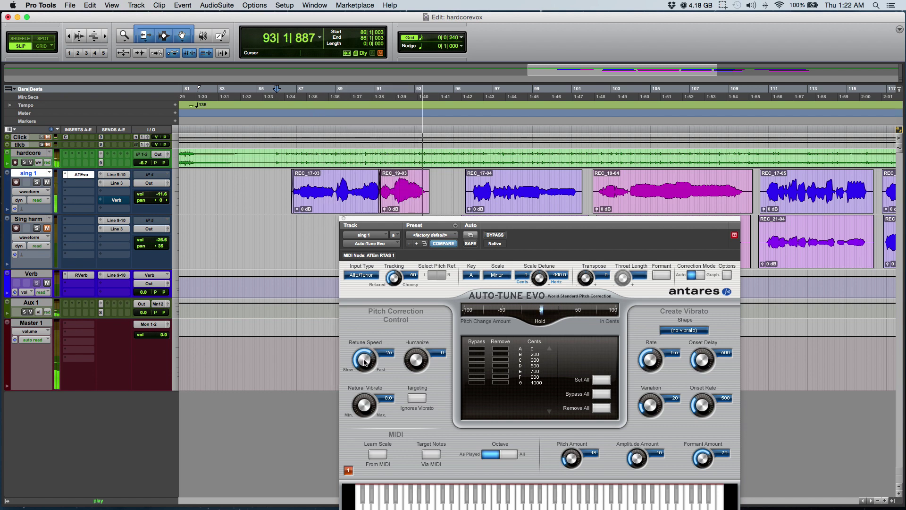
pyautogui.moveTo(364, 360); pyautogui.dragTo(366, 358)
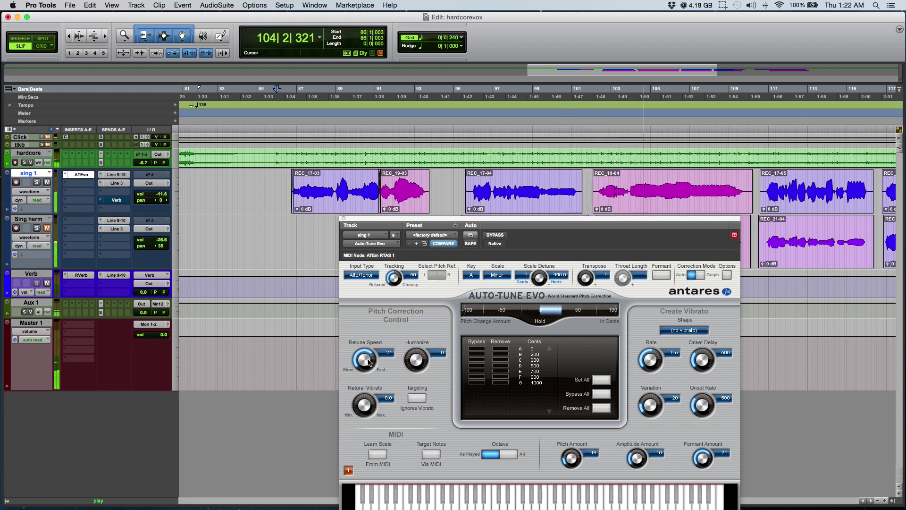
pyautogui.moveTo(368, 358); pyautogui.dragTo(368, 360)
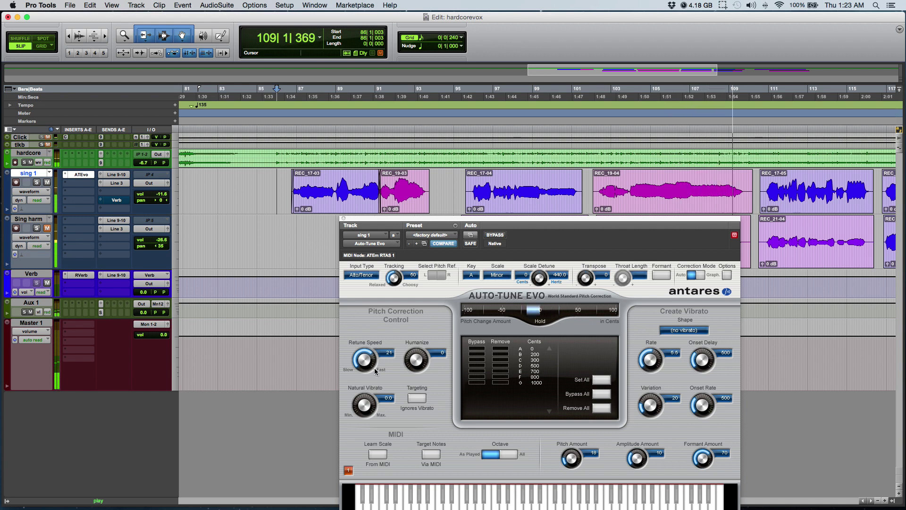
pyautogui.moveTo(369, 364); pyautogui.dragTo(369, 363)
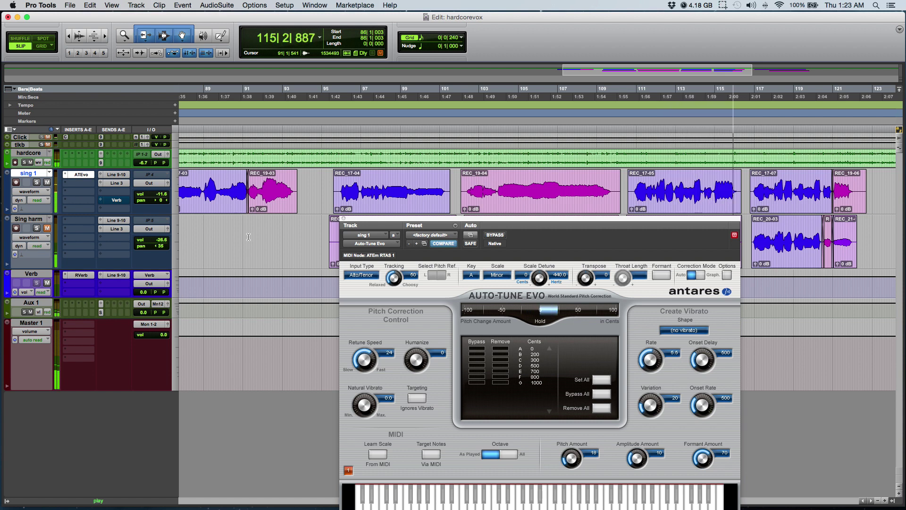
pyautogui.press('space')
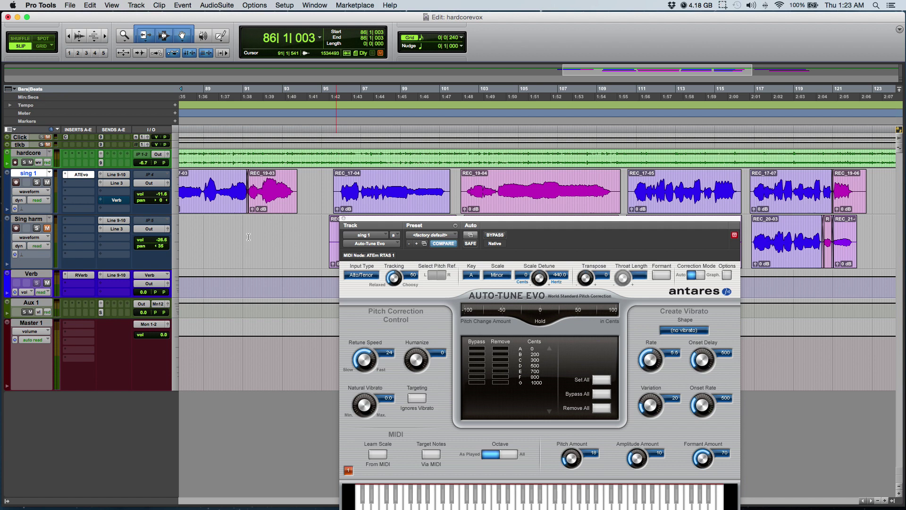
# Set the number of undos allowed to 20 in the Auto-Tune Evo options and save them
pyautogui.hscroll(-5, 283, 213)
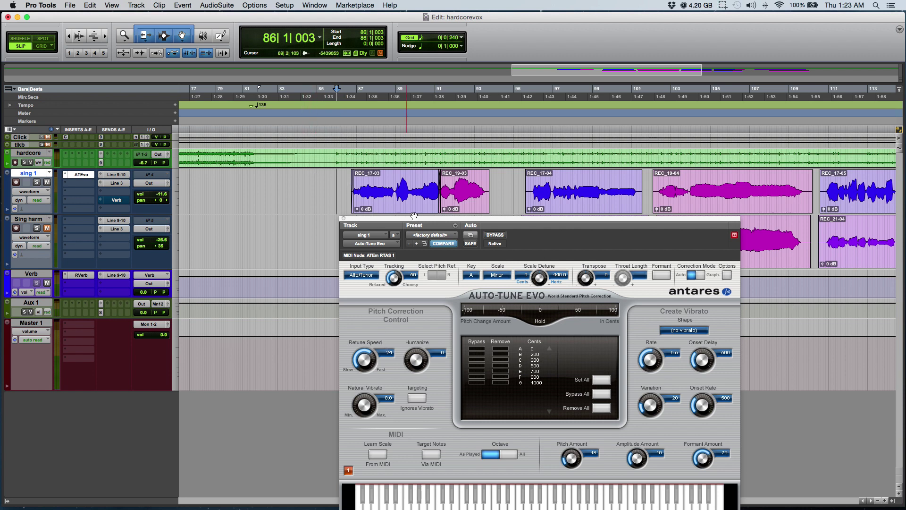
pyautogui.moveTo(420, 219); pyautogui.dragTo(355, 152)
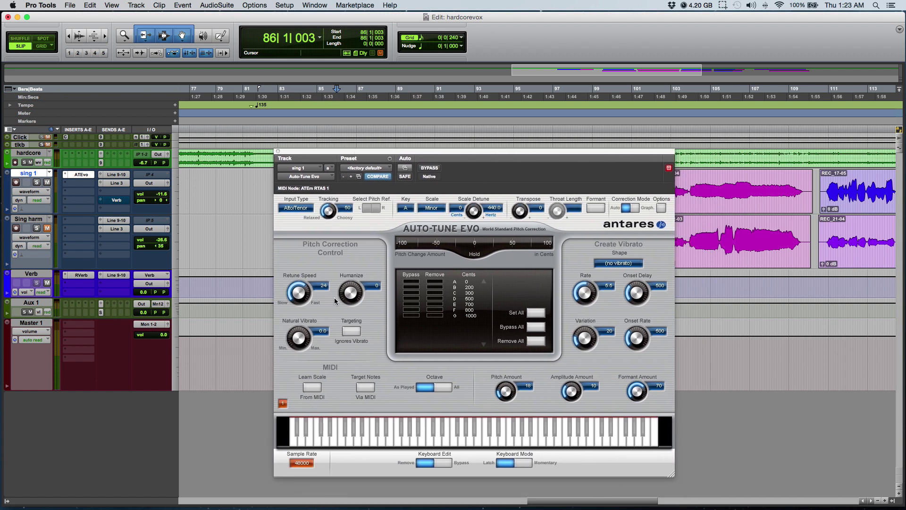
pyautogui.click(661, 208)
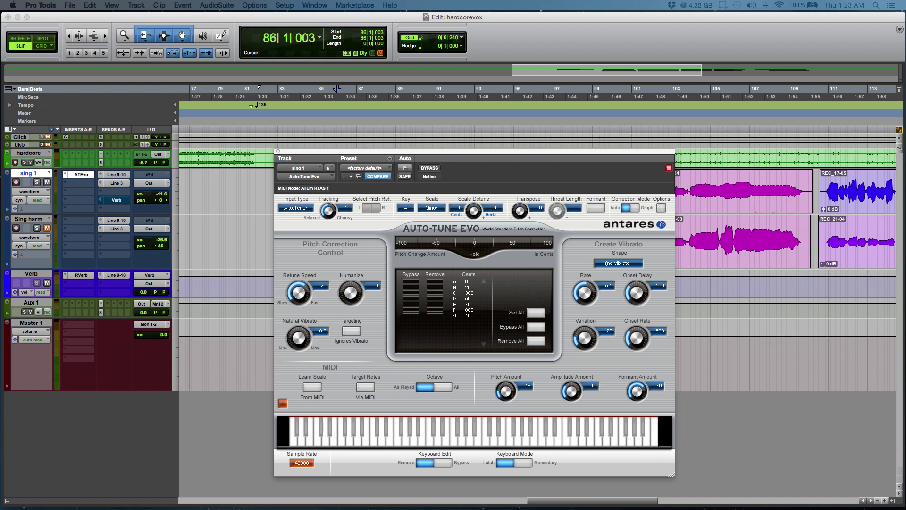
pyautogui.moveTo(312, 95); pyautogui.dragTo(511, 110)
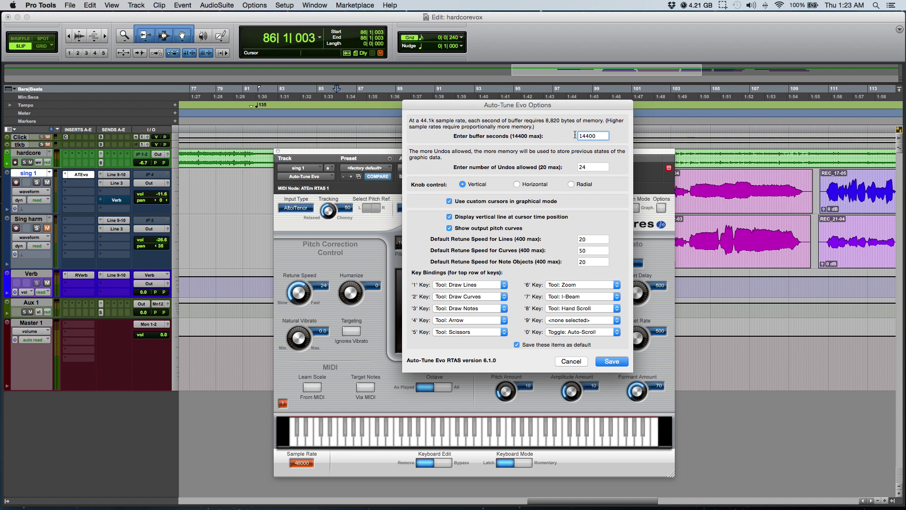
pyautogui.press('Tab')
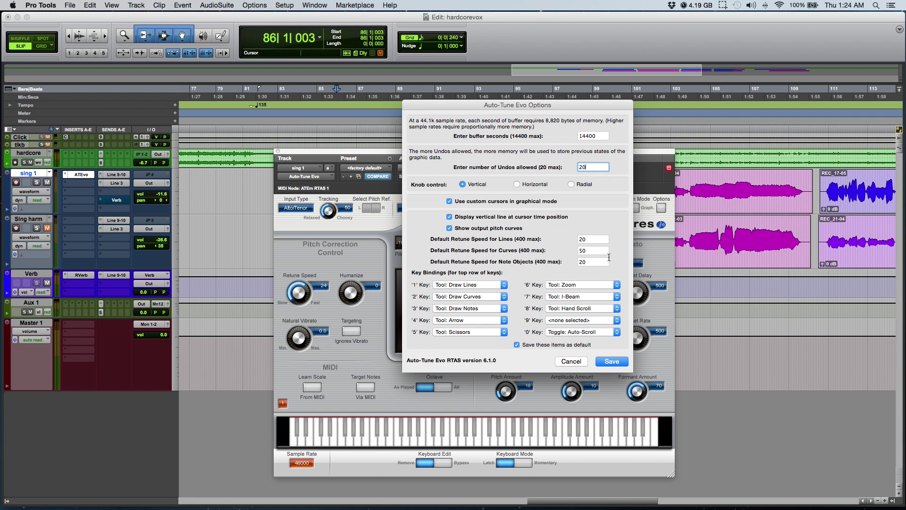
pyautogui.click(582, 262)
pyautogui.click(612, 361)
# Switch the correction mode to Graphical and select all sing 1 vocal clips, from about bar 76 to bar 135
pyautogui.click(636, 208)
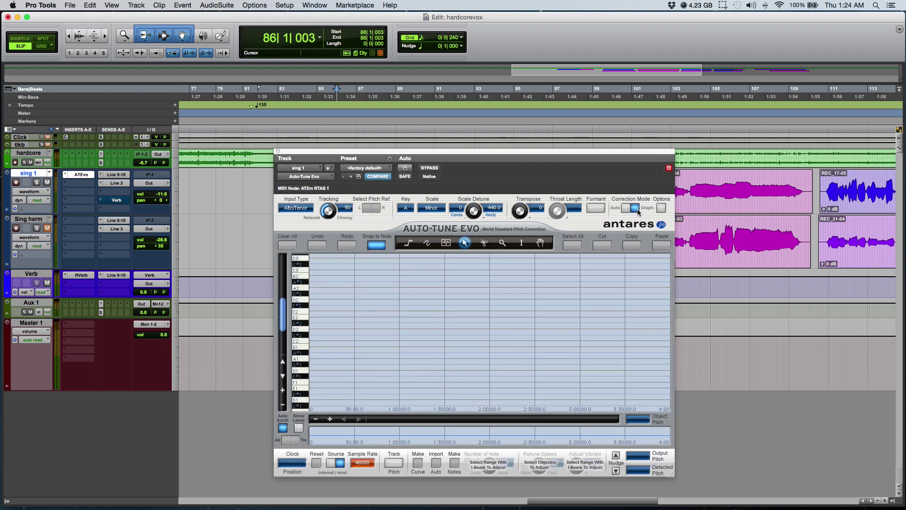
pyautogui.moveTo(567, 154); pyautogui.dragTo(582, 301)
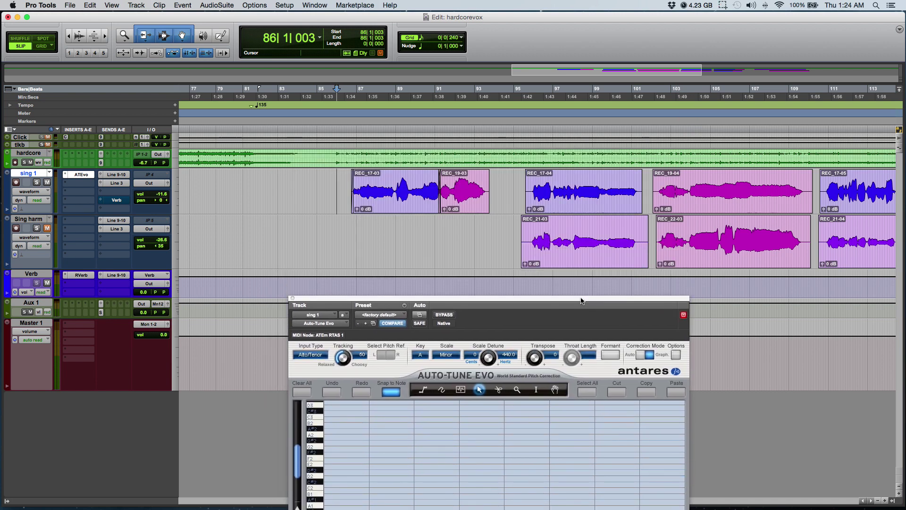
pyautogui.click(333, 186)
pyautogui.press('r')
pyautogui.hscroll(5, 437, 183)
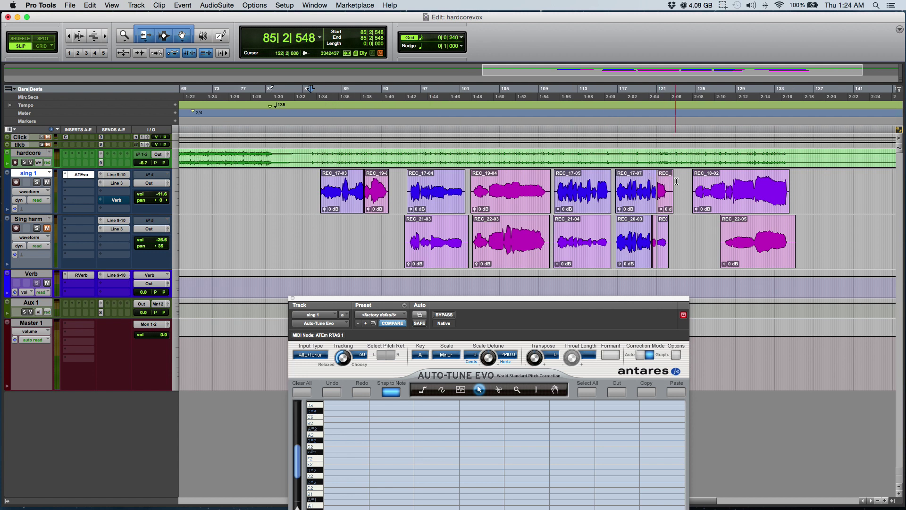
pyautogui.moveTo(797, 181); pyautogui.dragTo(236, 180)
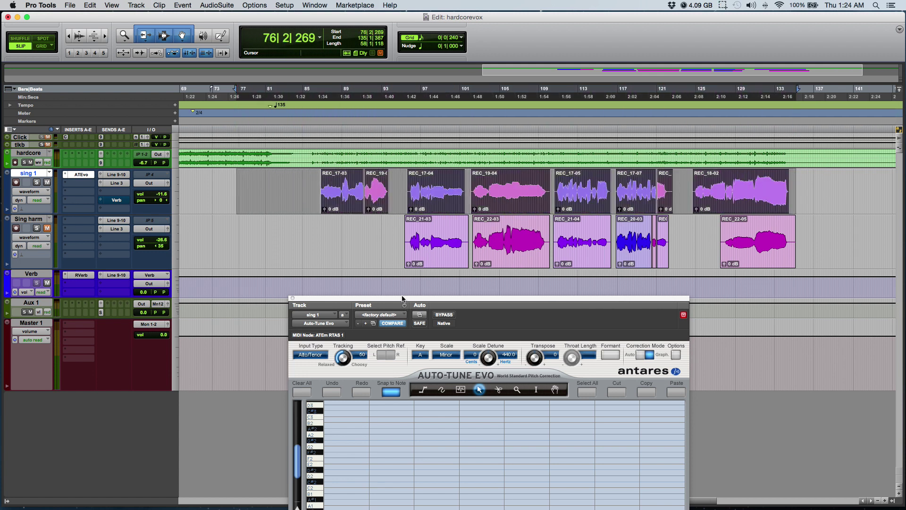
pyautogui.moveTo(402, 299); pyautogui.dragTo(410, 99)
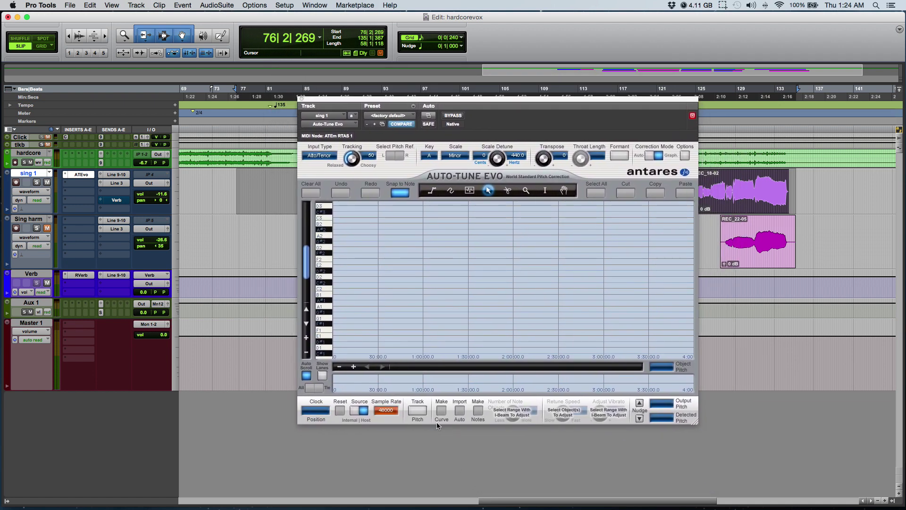
# Track the pitch of the selected sing 1 vocal during playback and end the pitch tracking
pyautogui.click(419, 412)
pyautogui.press('space')
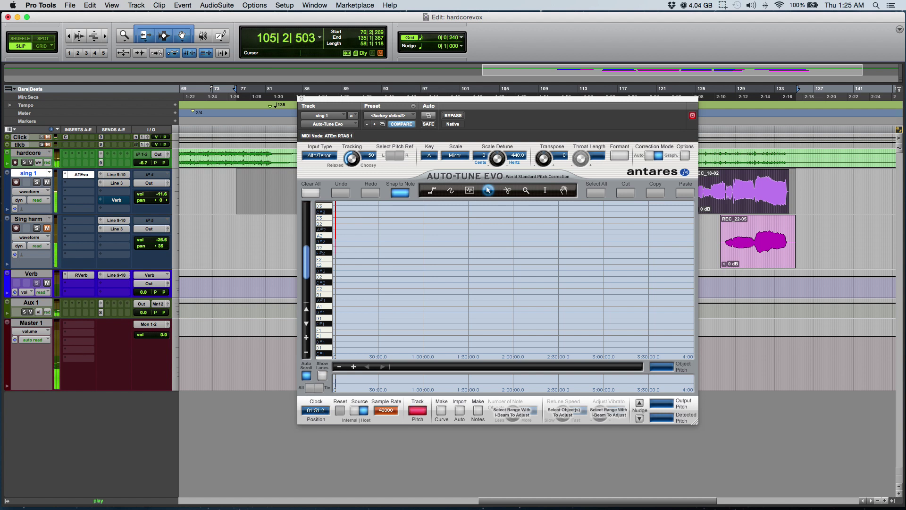
pyautogui.press('super+Tab')
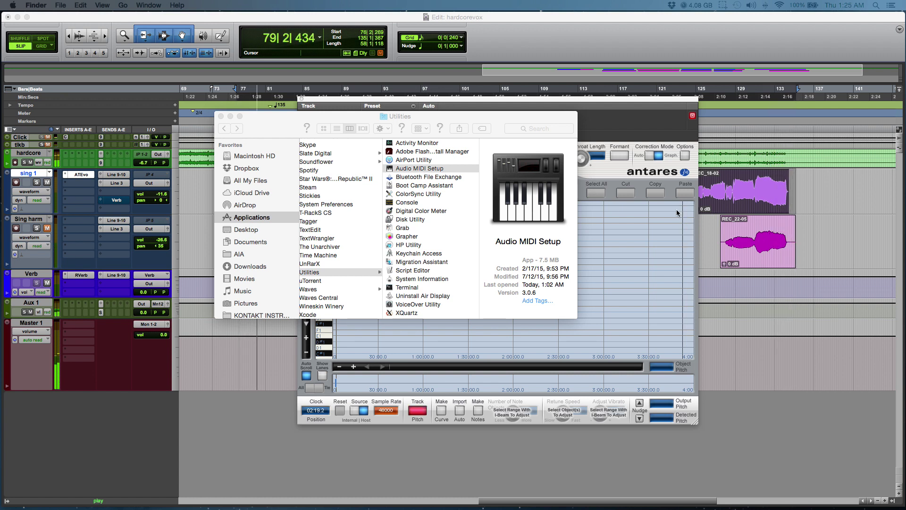
pyautogui.click(604, 37)
pyautogui.press('space')
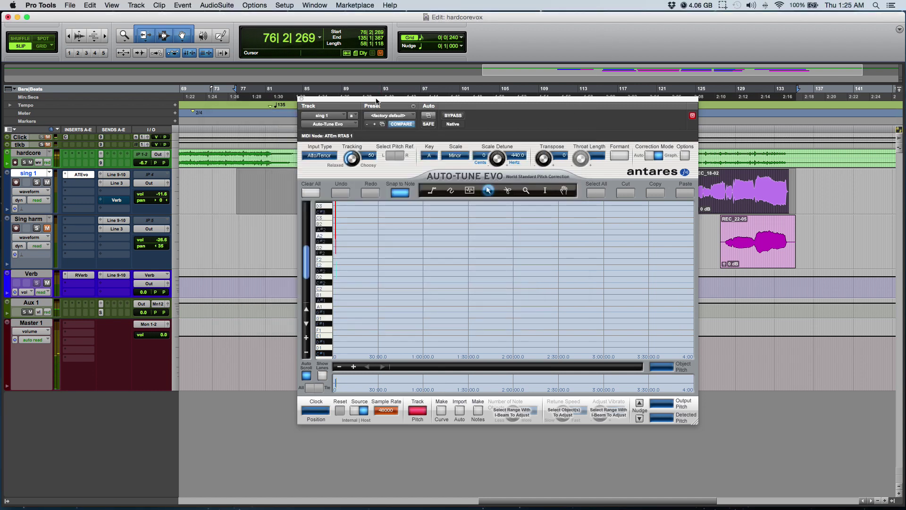
pyautogui.click(417, 411)
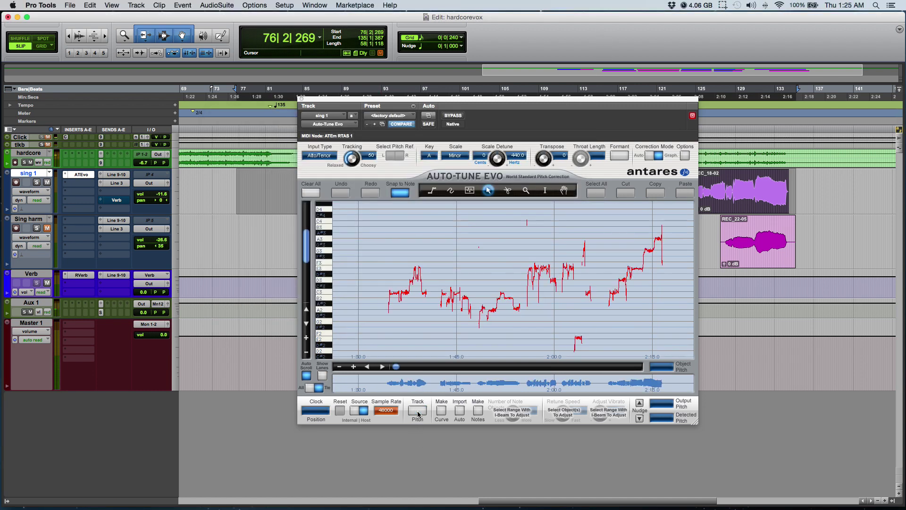
# Make note objects from the tracked pitch curve of the sing 1 vocal
pyautogui.click(306, 338)
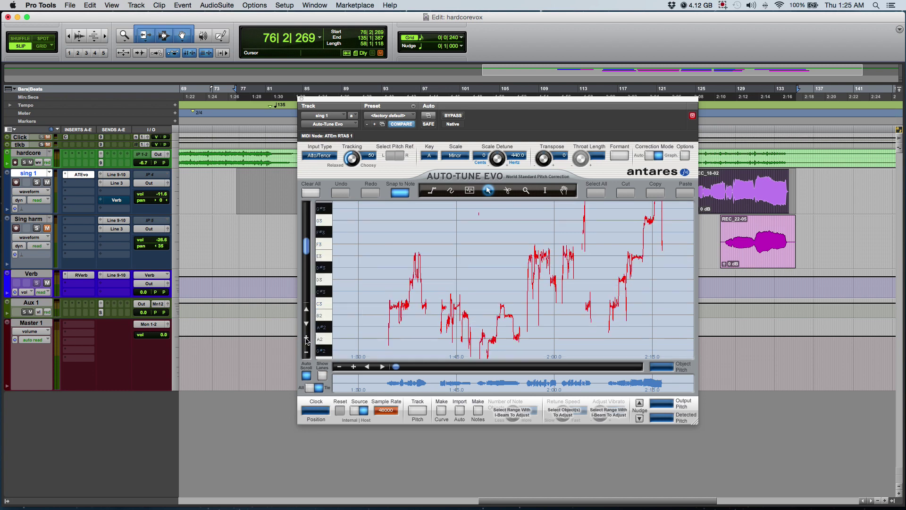
pyautogui.click(353, 367)
pyautogui.click(353, 367)
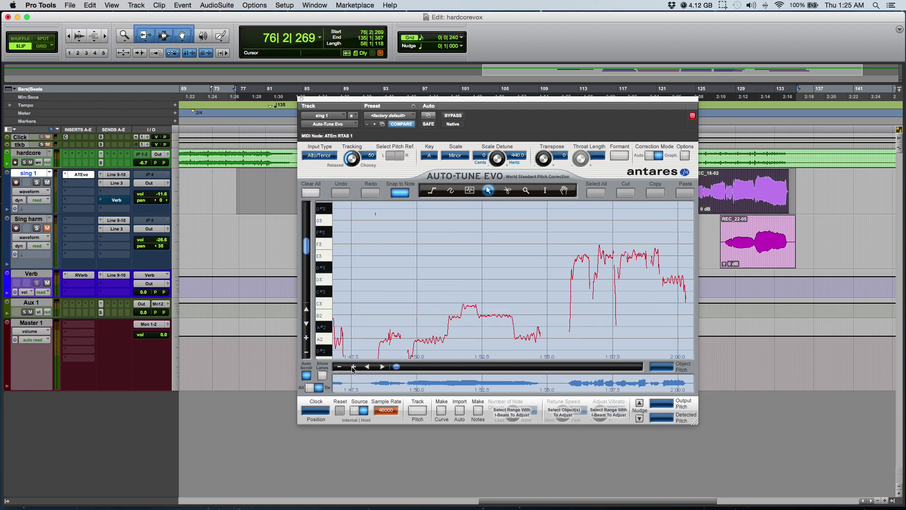
pyautogui.hscroll(-10, 453, 309)
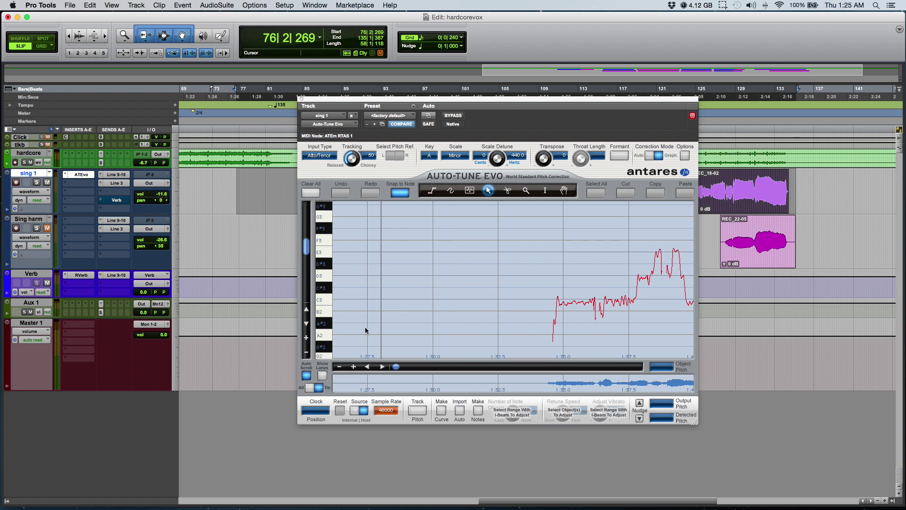
pyautogui.click(354, 367)
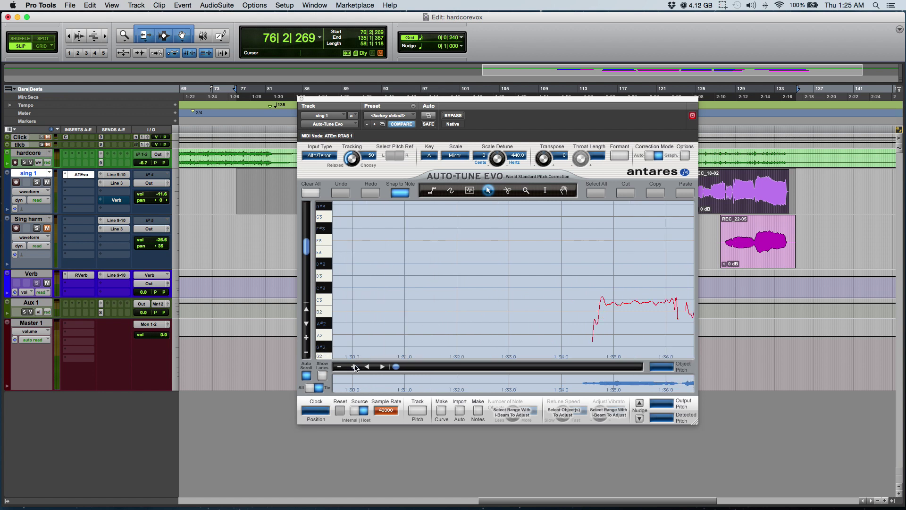
pyautogui.hscroll(5, 446, 309)
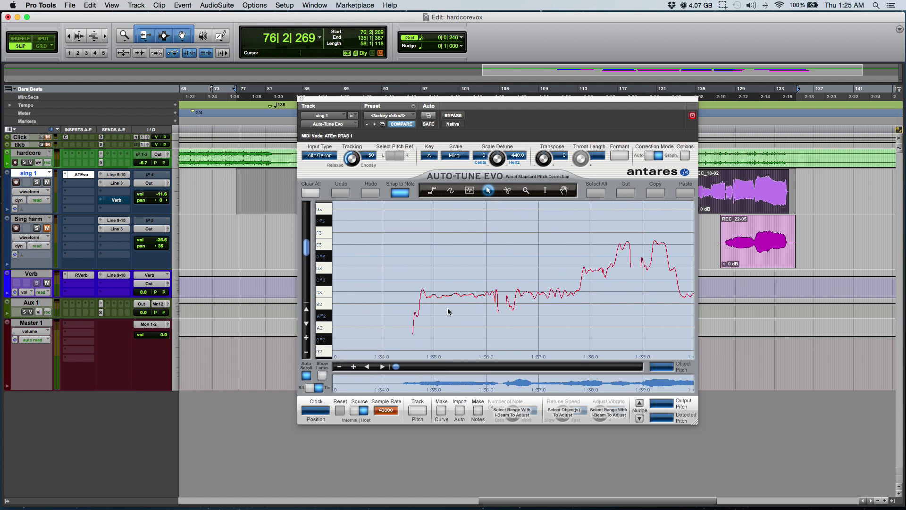
pyautogui.hscroll(1, 431, 307)
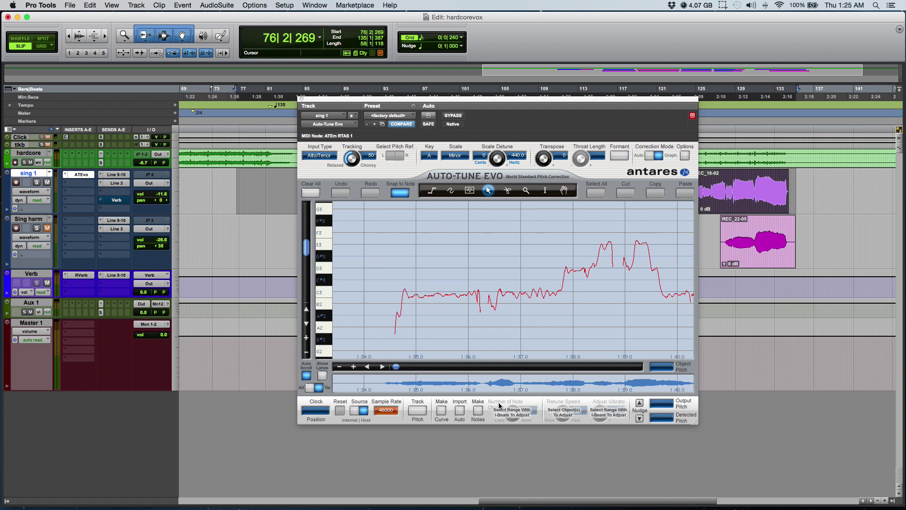
pyautogui.click(479, 412)
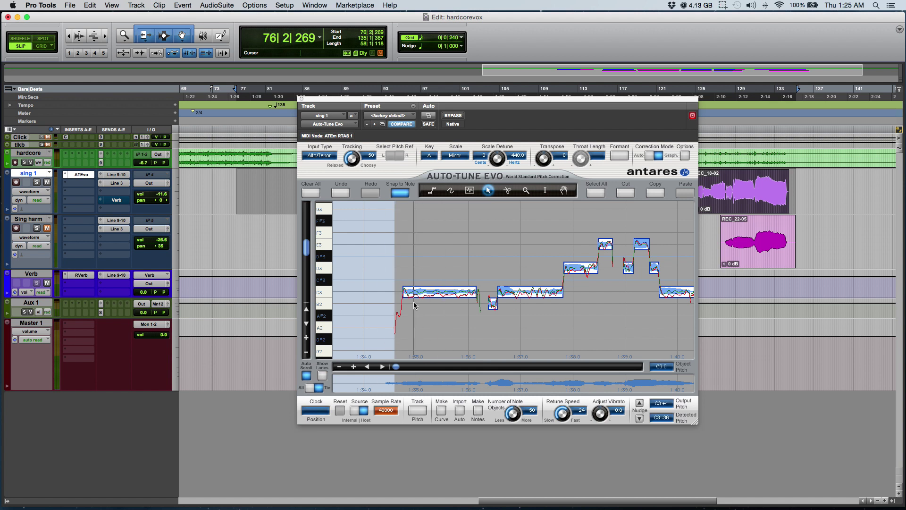
pyautogui.hscroll(3, 587, 294)
pyautogui.hscroll(-4, 588, 295)
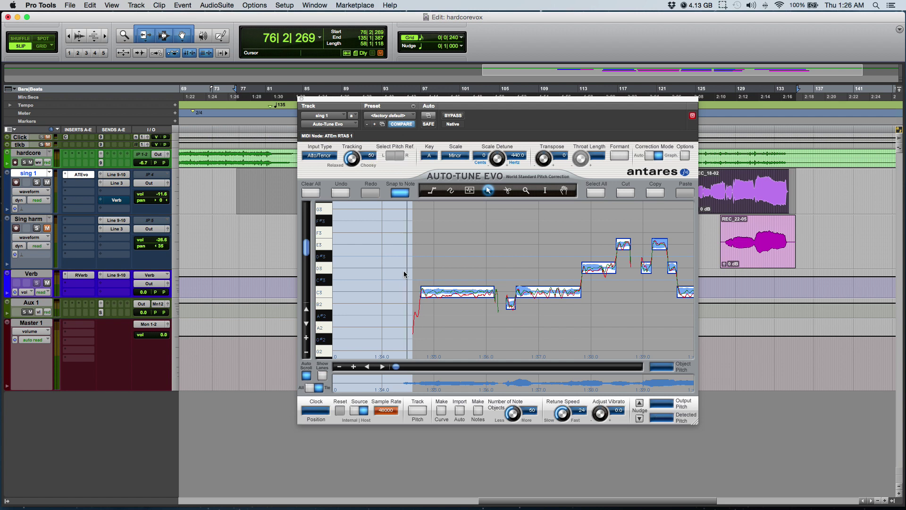
# Move the Auto-Tune Evo window clear of the first sing 1 clips and audition the vocal from about bar 85
pyautogui.hscroll(5, 420, 289)
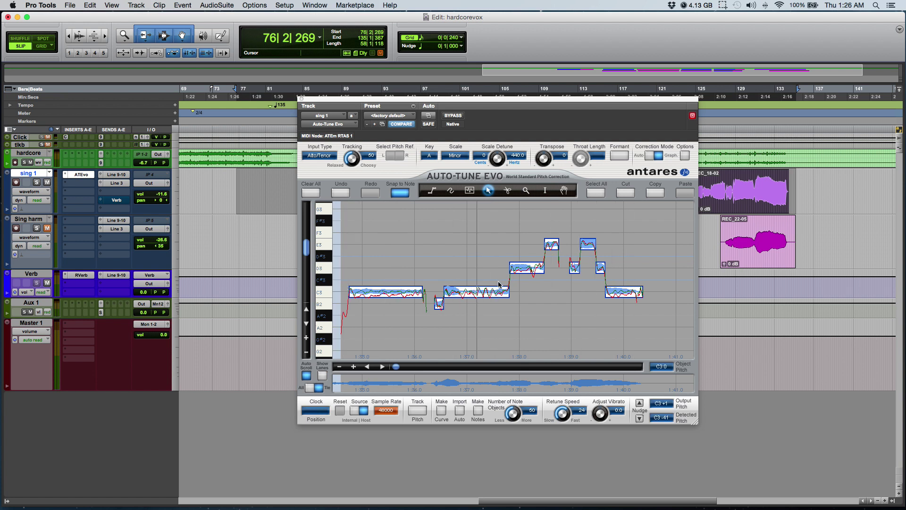
pyautogui.hscroll(-10, 519, 285)
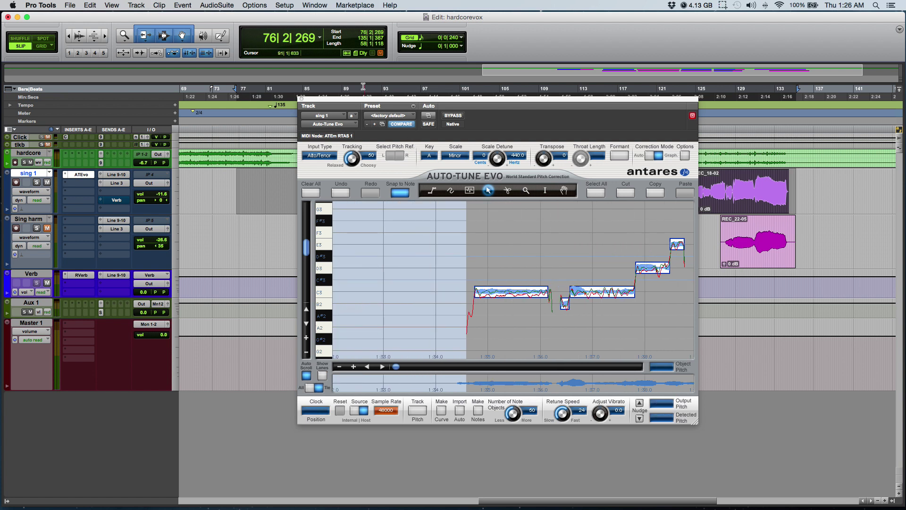
pyautogui.moveTo(394, 100); pyautogui.dragTo(510, 151)
pyautogui.click(304, 185)
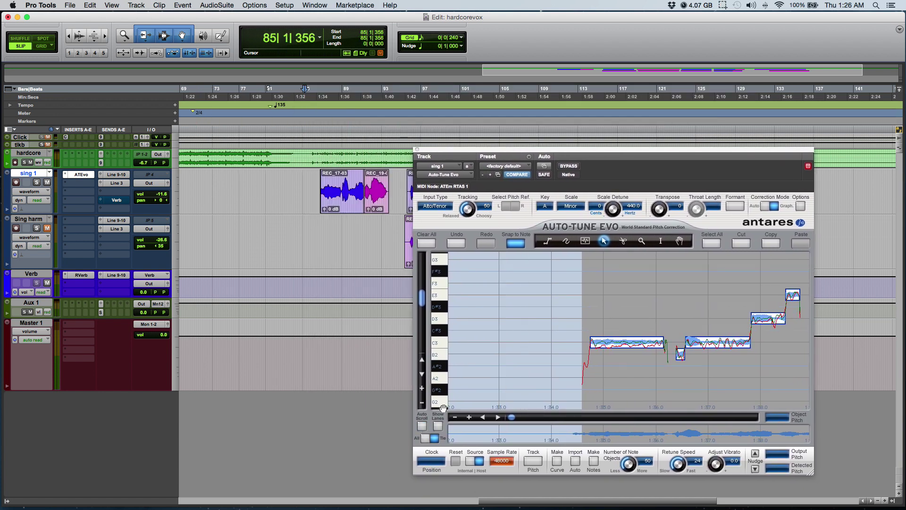
pyautogui.press('space')
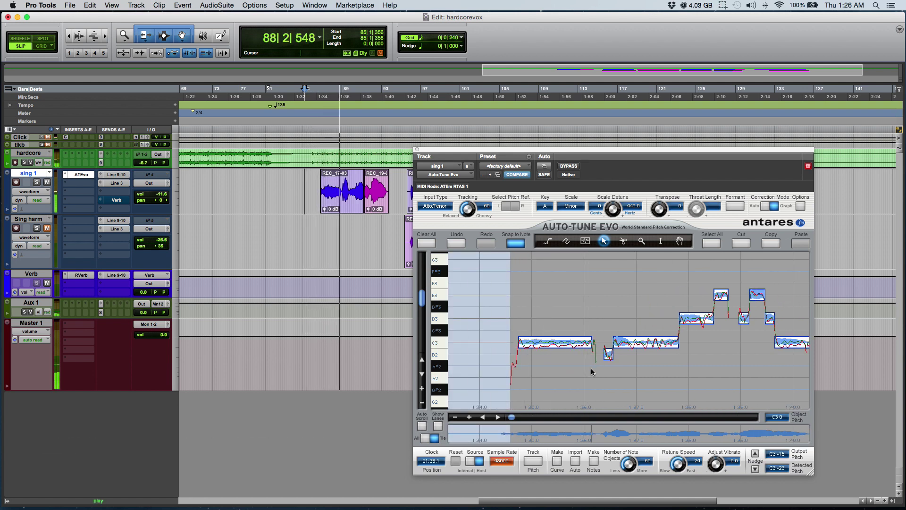
pyautogui.press('space')
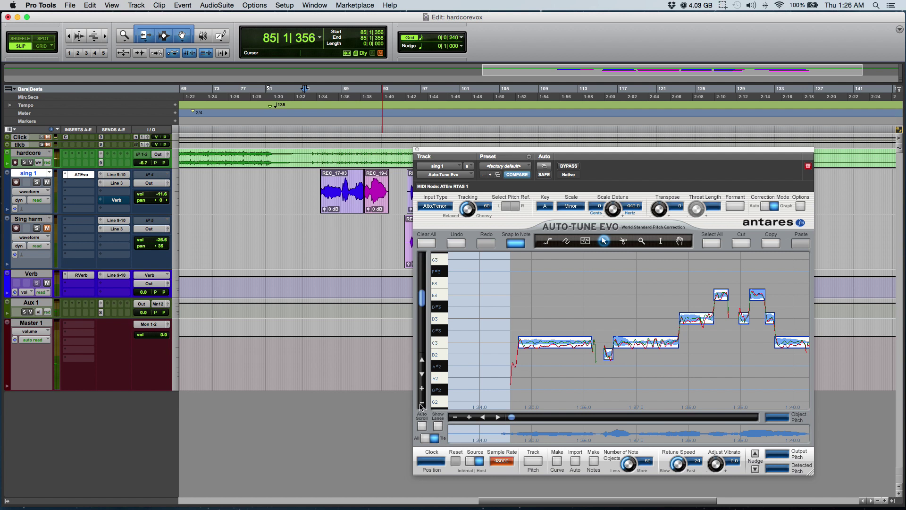
# Draw a flat C3 pitch line over the end of the first held note and set its retune speed to 16
pyautogui.click(423, 388)
pyautogui.hscroll(5, 510, 373)
pyautogui.press('space')
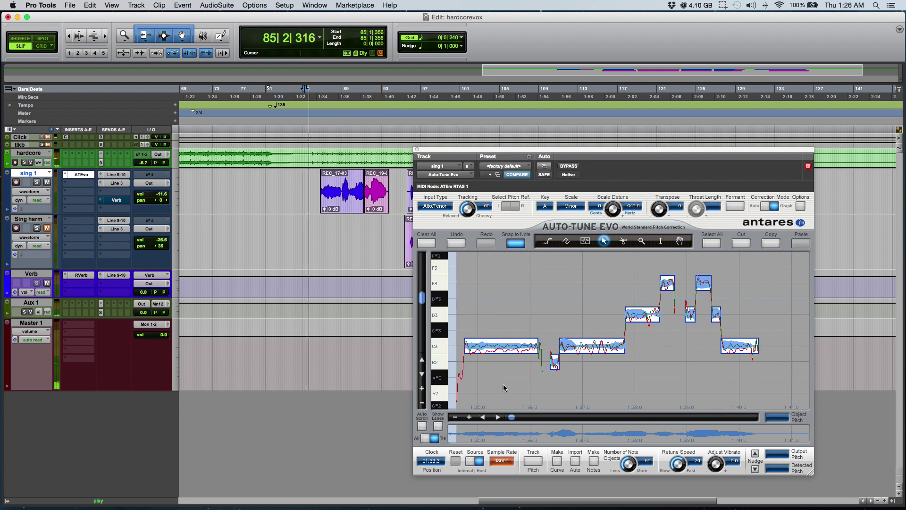
pyautogui.click(470, 417)
pyautogui.press('space')
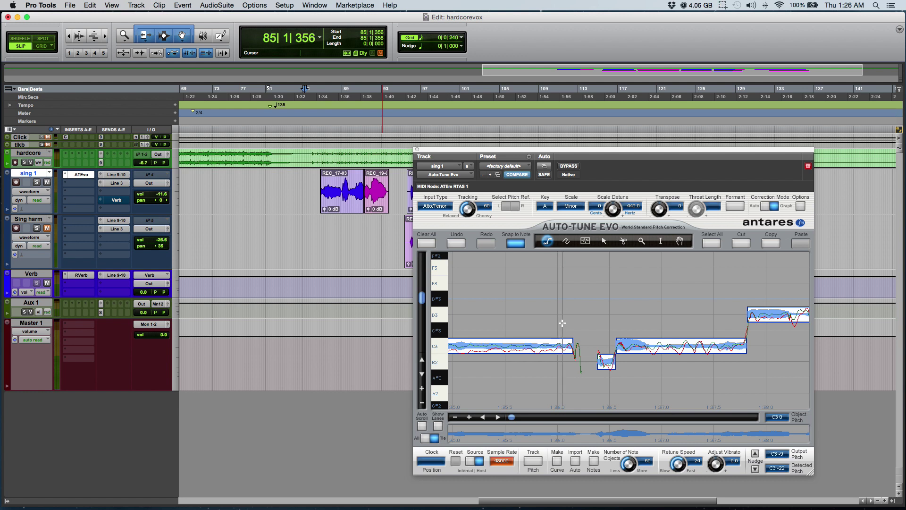
pyautogui.click(518, 346)
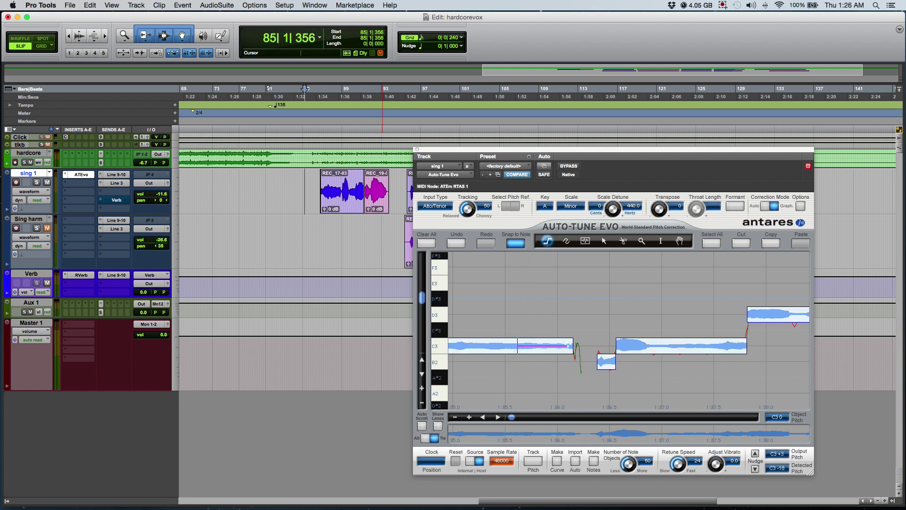
pyautogui.doubleClick(579, 343)
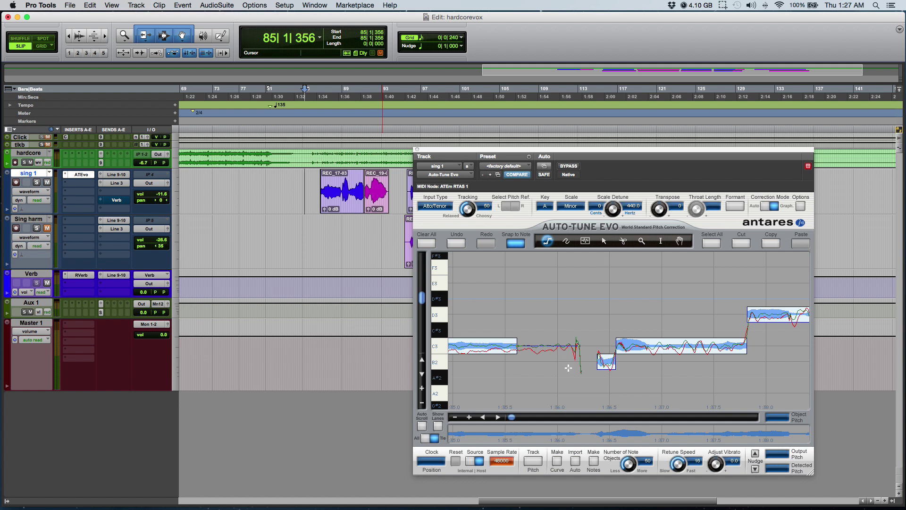
# Draw a flat pitch line over the first E3 note, set its retune speed to 20 and audition the phrase
pyautogui.press('space')
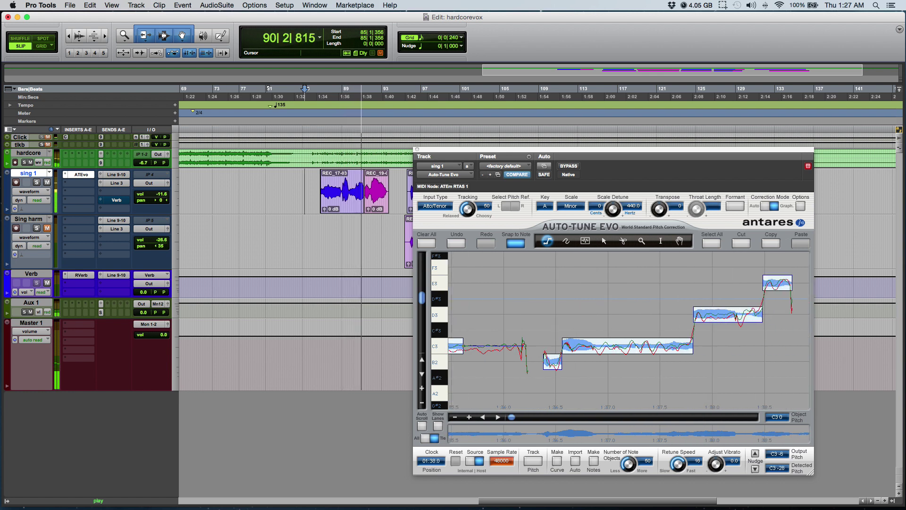
pyautogui.press('space')
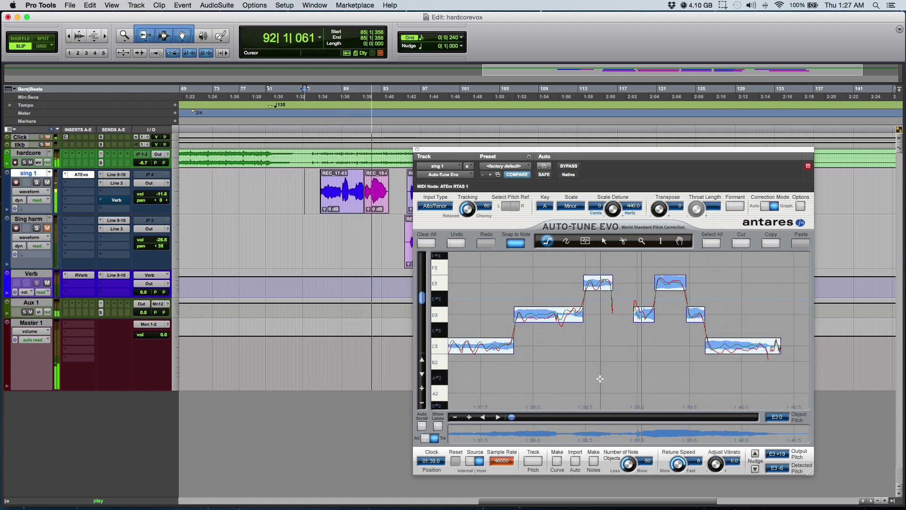
pyautogui.press('space')
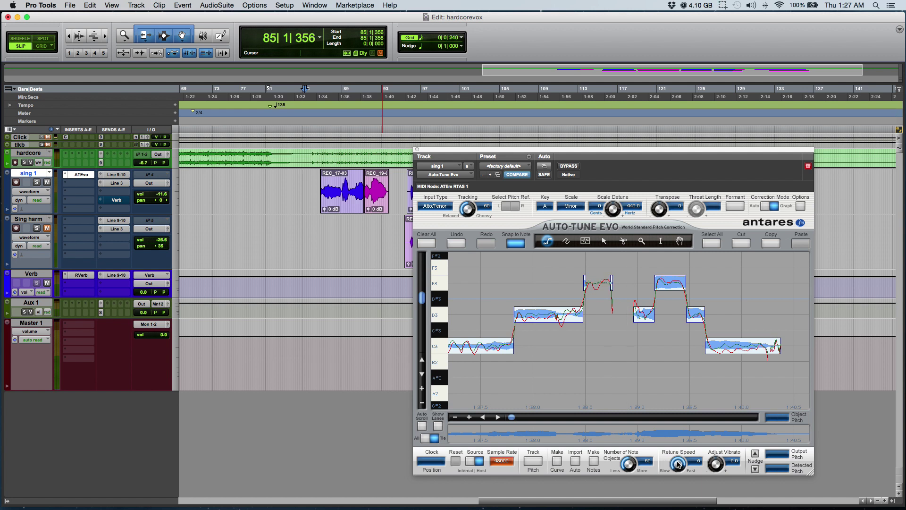
pyautogui.press('space')
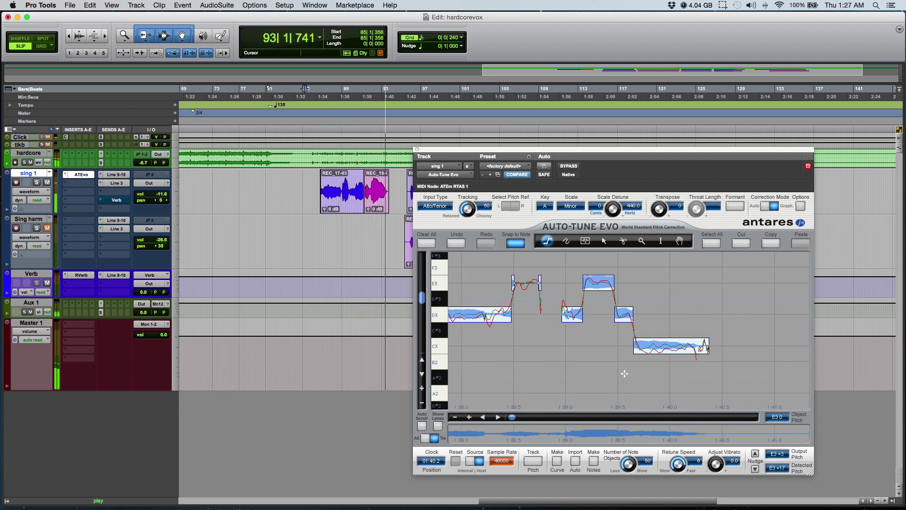
pyautogui.press('space')
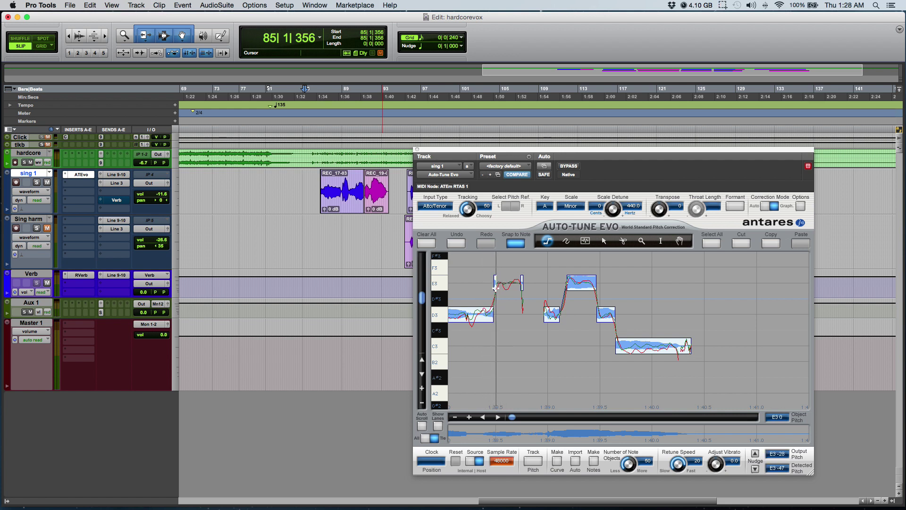
# Play back the corrected phrase from bar 85 and from about bar 87 to check how the retuned notes sound
pyautogui.press('space')
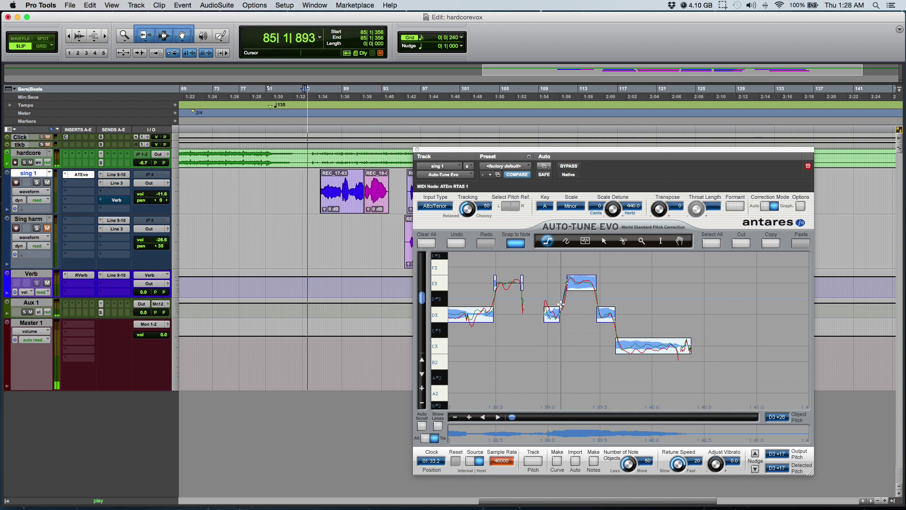
pyautogui.press('space')
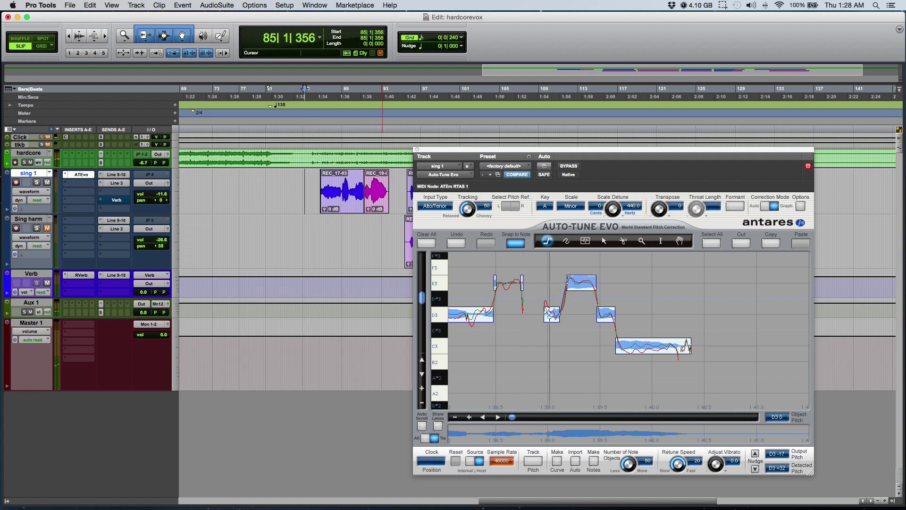
pyautogui.press('space')
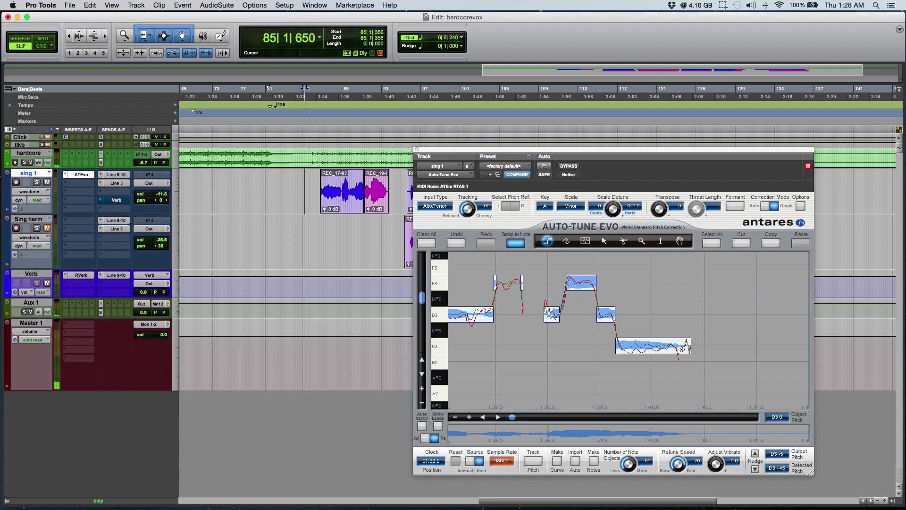
pyautogui.click(332, 229)
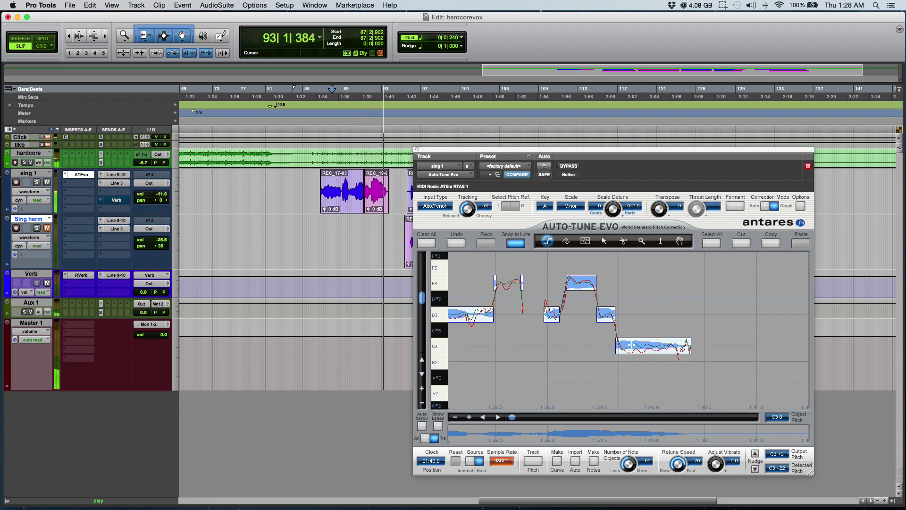
pyautogui.press('space')
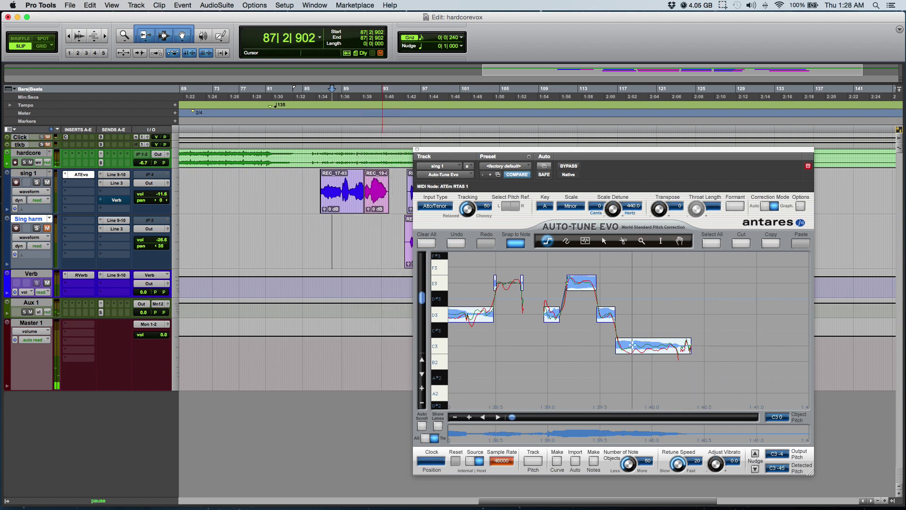
pyautogui.press('space')
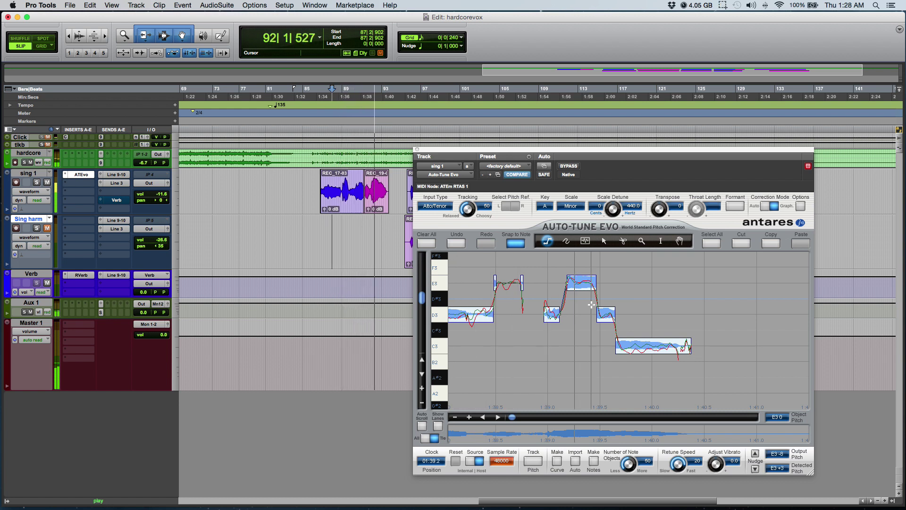
pyautogui.hscroll(2, 592, 304)
pyautogui.press('space')
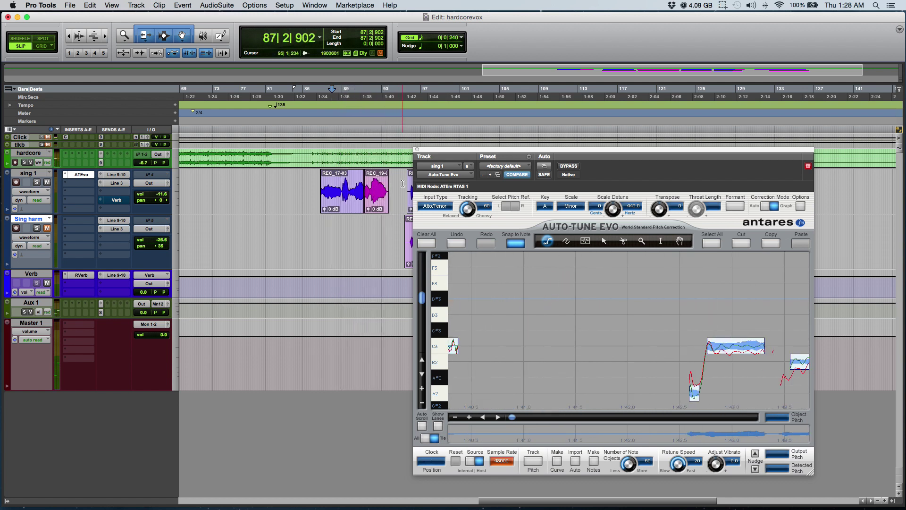
# Audition the vocal from about bar 95 and draw a flat B2 pitch line over the wavering note before 1:44.0
pyautogui.click(404, 203)
pyautogui.press('space')
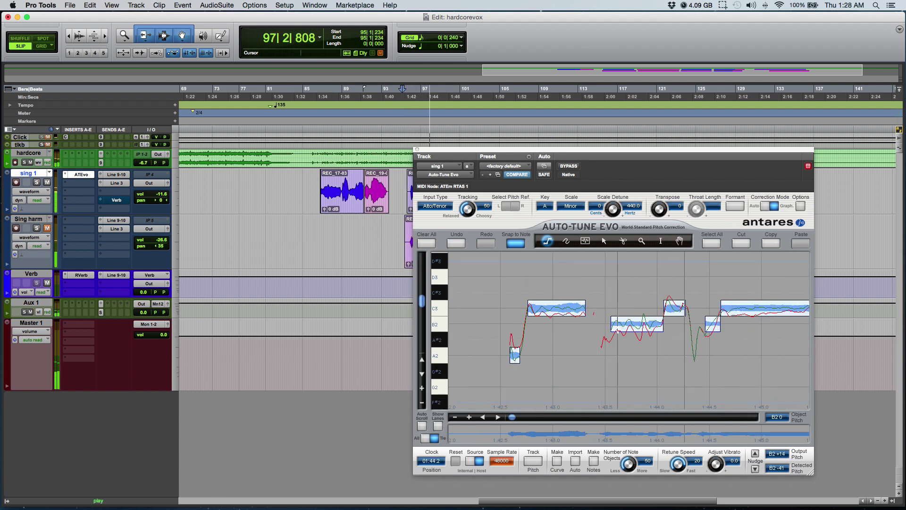
pyautogui.press('space')
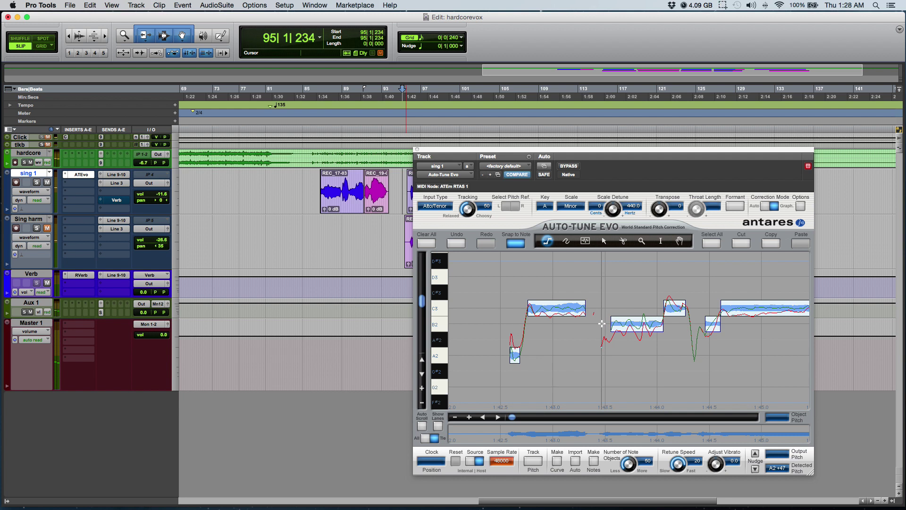
pyautogui.doubleClick(660, 324)
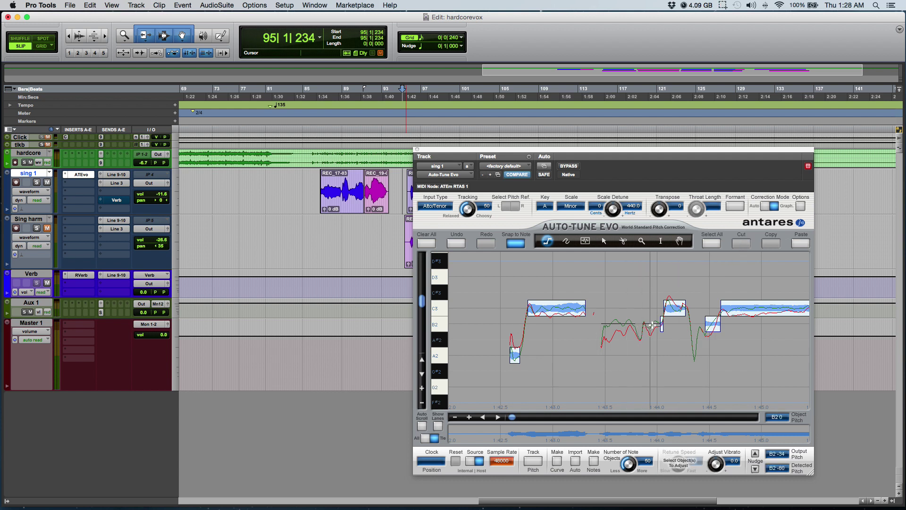
pyautogui.press('space')
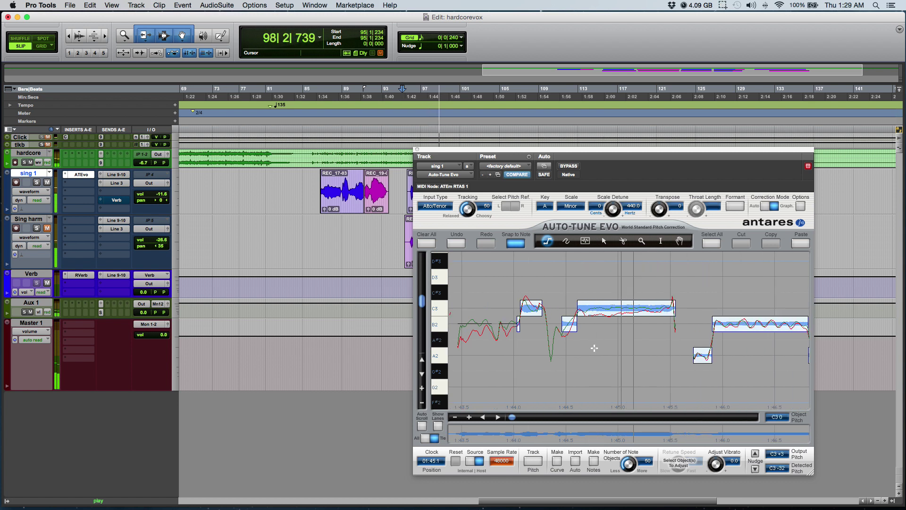
pyautogui.press('space')
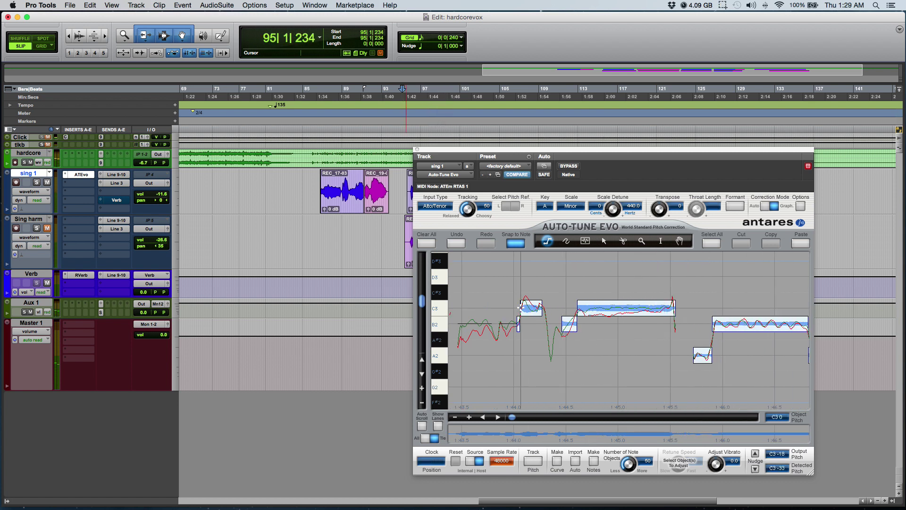
# Draw flat pitch lines over the short C3 note at a retune speed of 9 and the following B2 and C3 notes at 19
pyautogui.doubleClick(542, 308)
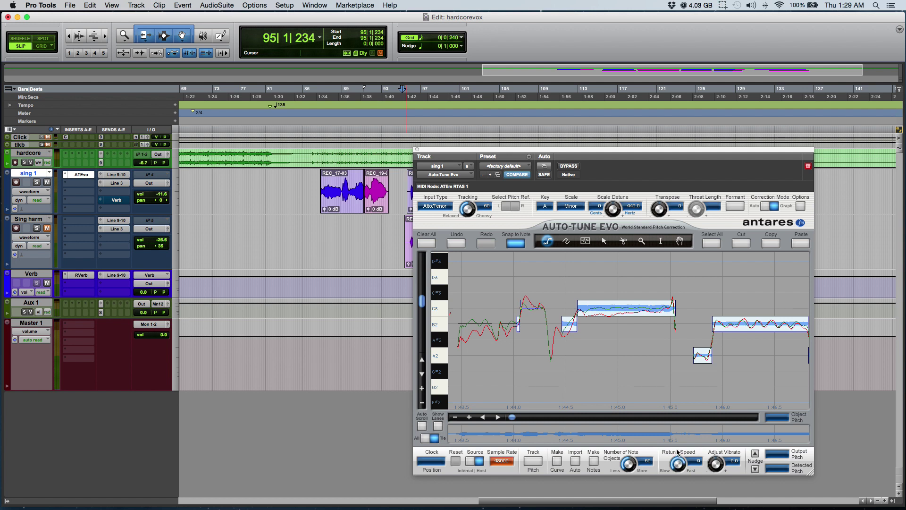
pyautogui.press('space')
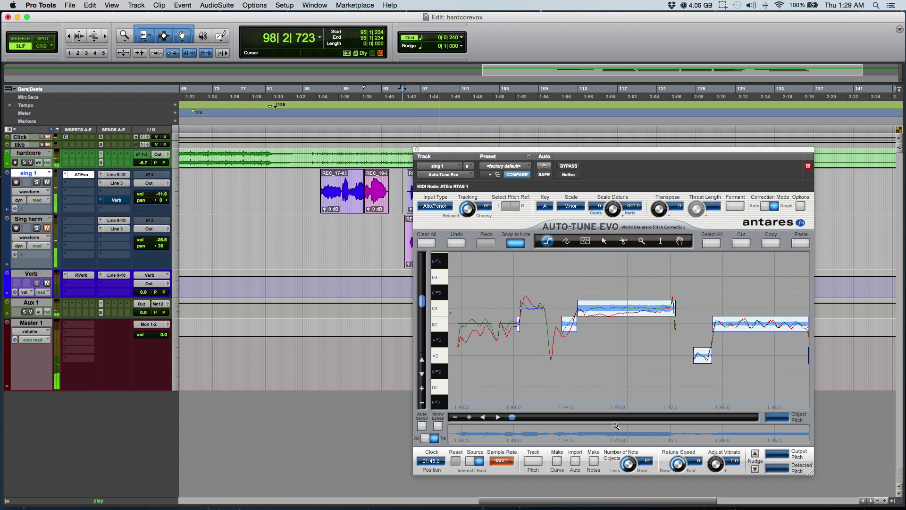
pyautogui.press('space')
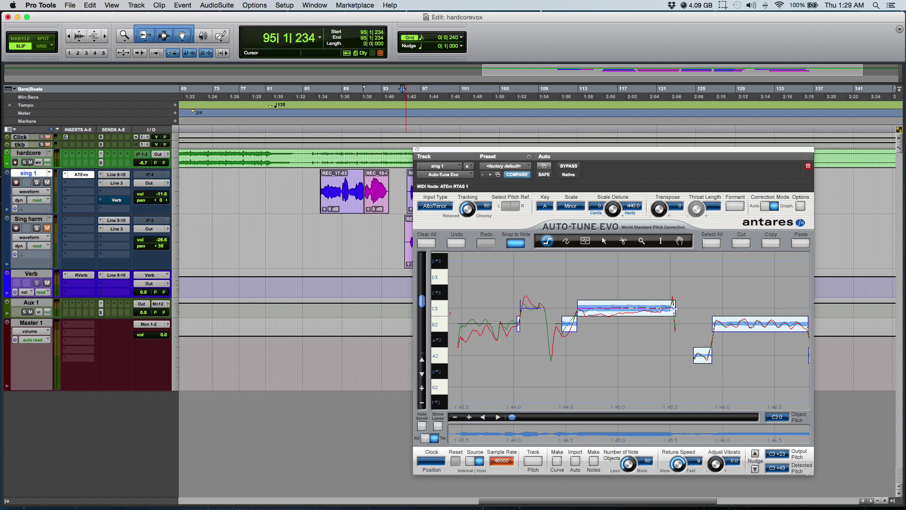
pyautogui.doubleClick(675, 309)
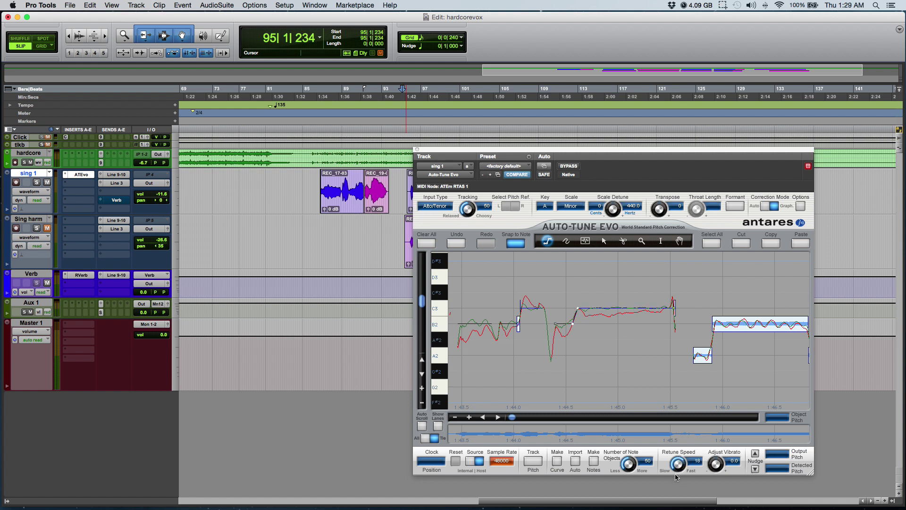
pyautogui.press('space')
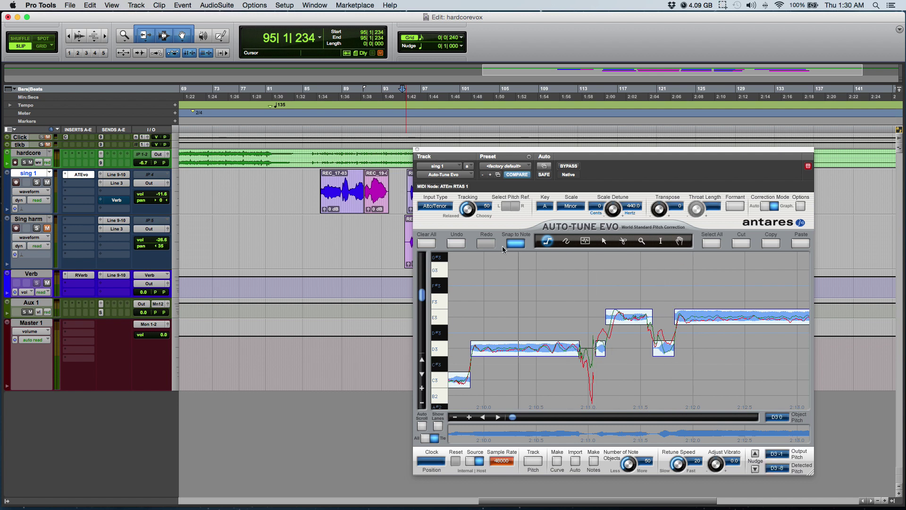
# Cut the selected D3 pitch line at about 2:11 and undo the cut
pyautogui.click(746, 244)
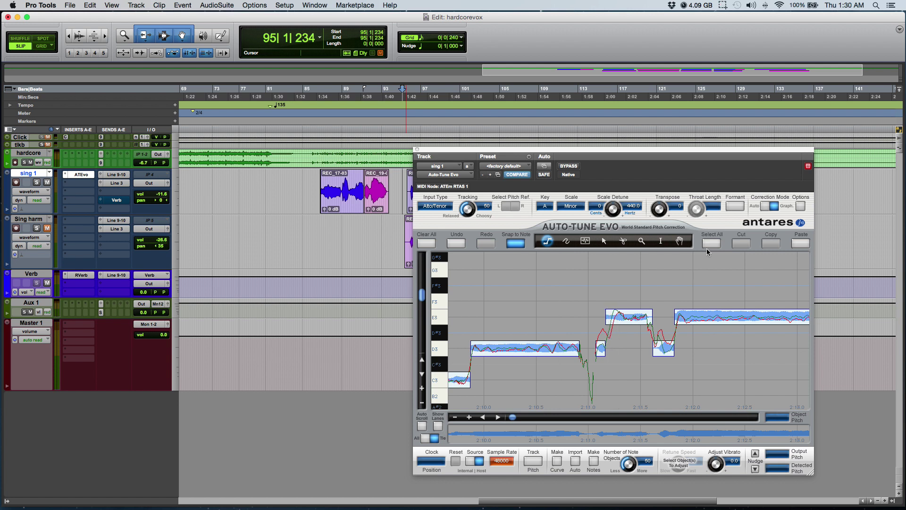
pyautogui.click(454, 244)
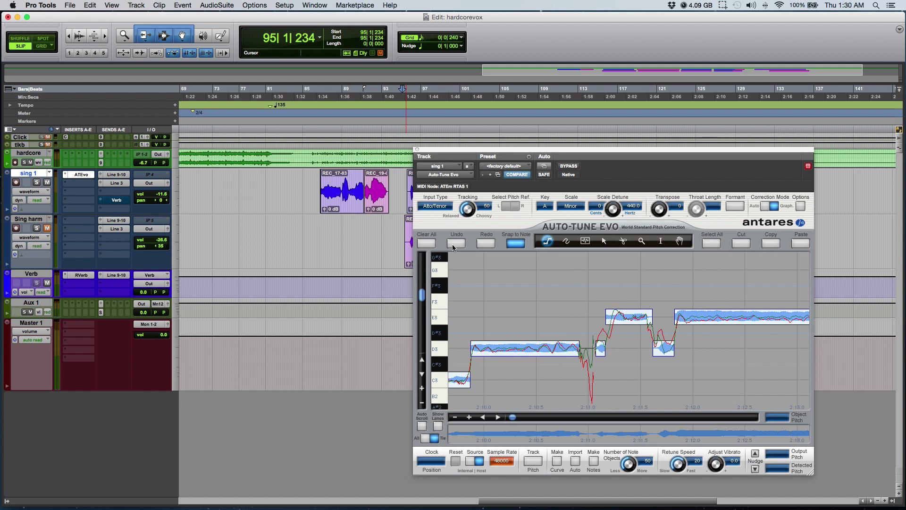
pyautogui.click(459, 244)
pyautogui.hscroll(7, 558, 296)
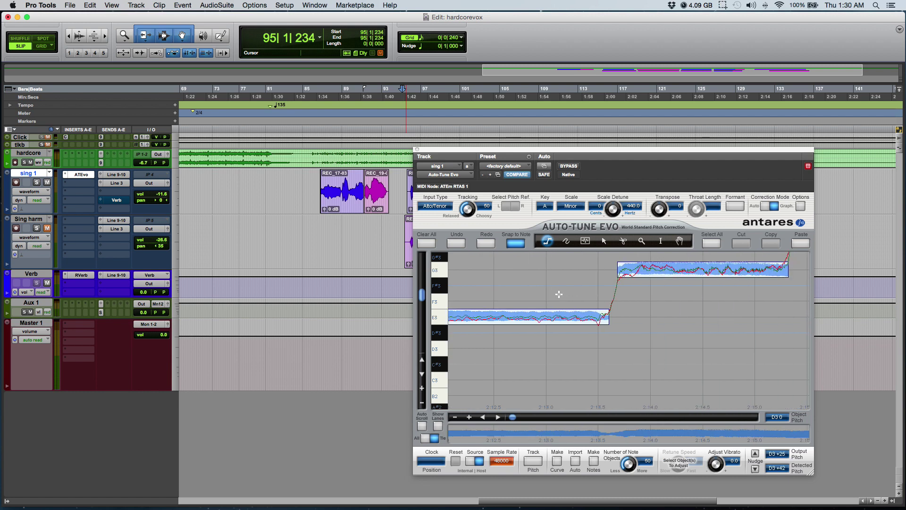
pyautogui.scroll(2, 560, 296)
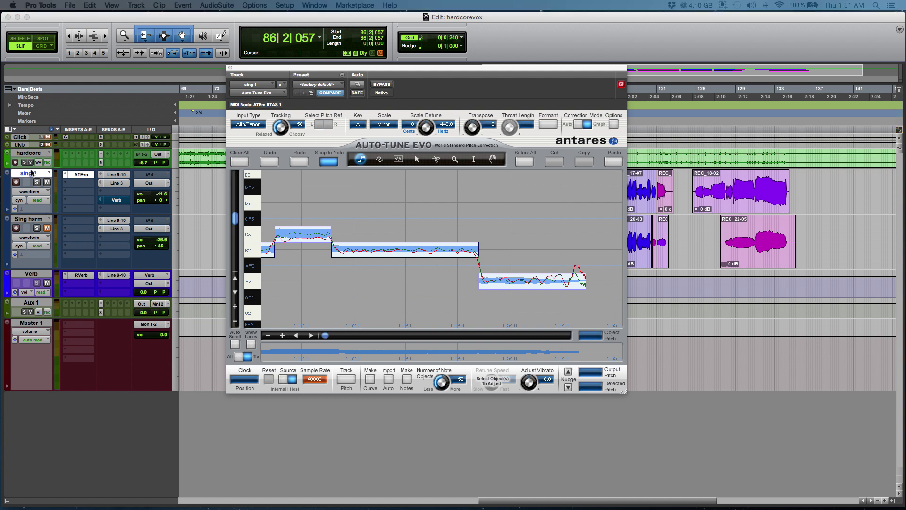
# Create a new mono audio track below sing 1 and set its input to Bus 5 (Mono)
pyautogui.press('Return')
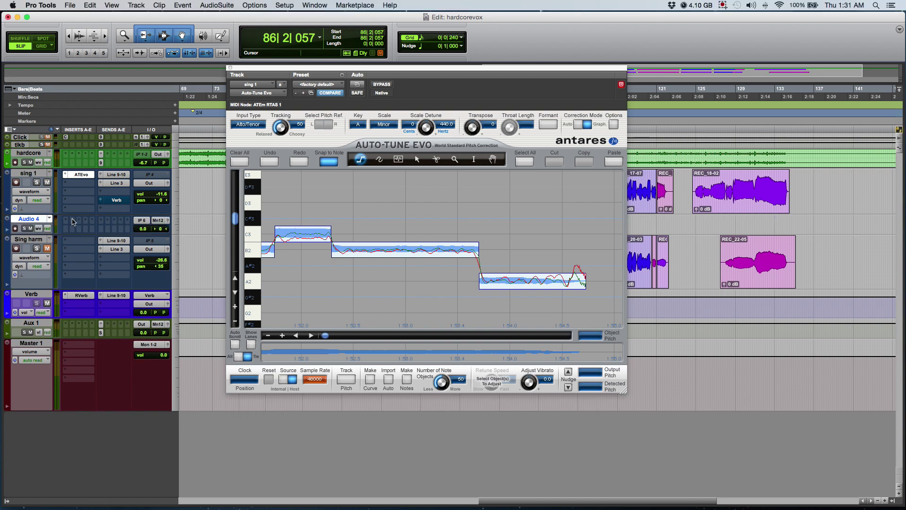
pyautogui.click(141, 221)
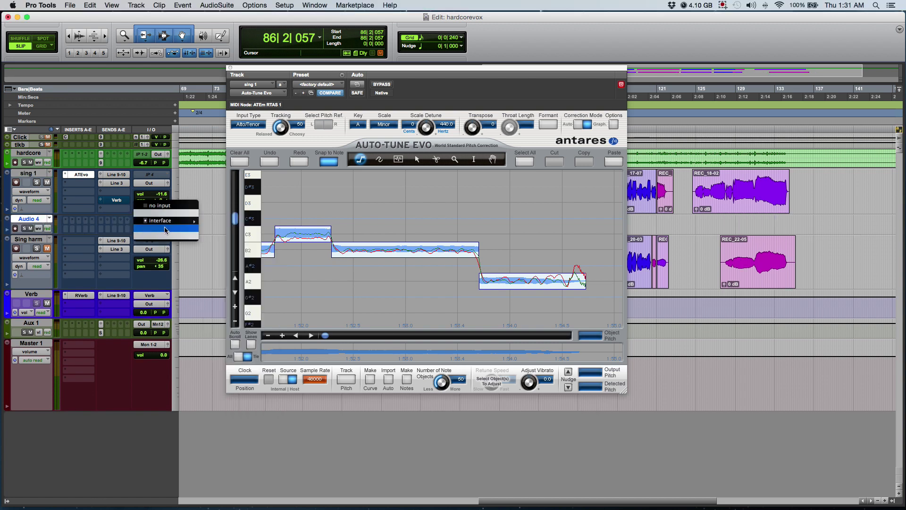
pyautogui.moveTo(165, 228)
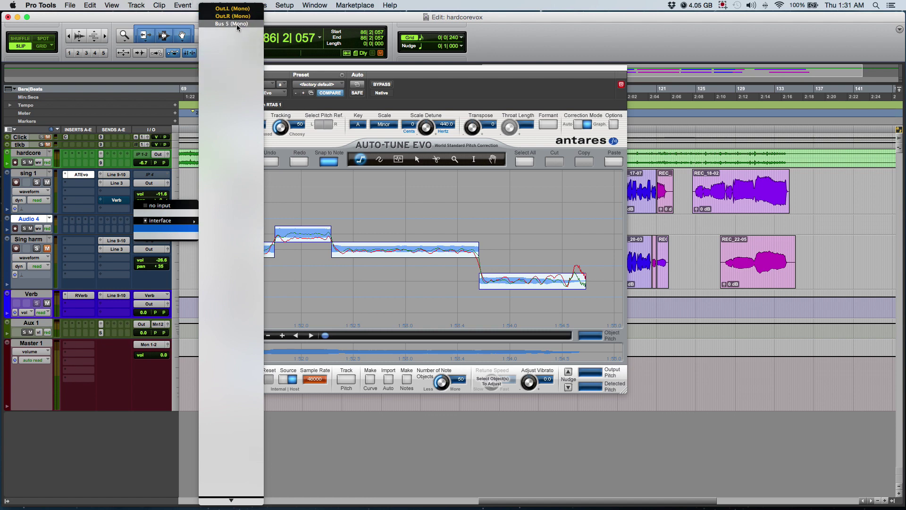
pyautogui.click(237, 24)
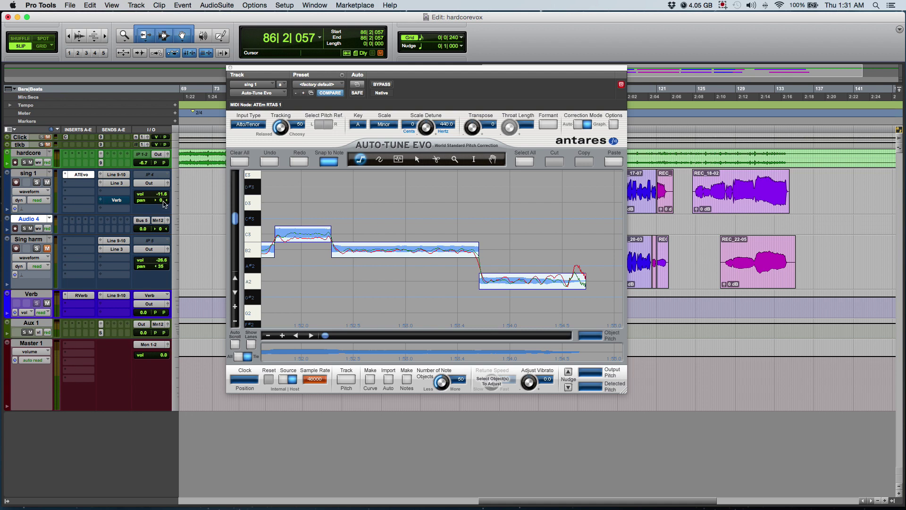
# Route the Audio 4 track's output to Out (Stereo) and the sing 1 track's output to Bus 5 (Mono)
pyautogui.click(159, 223)
pyautogui.moveTo(172, 230)
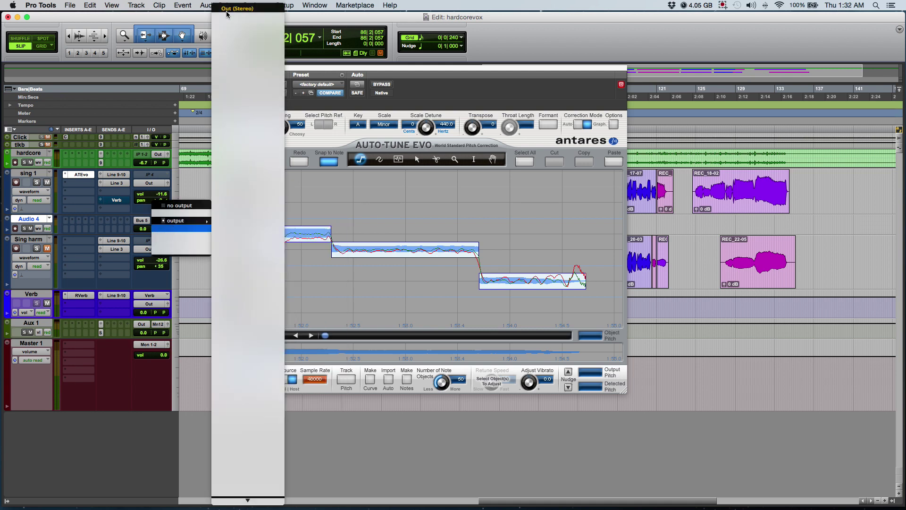
pyautogui.click(245, 13)
pyautogui.click(151, 184)
pyautogui.moveTo(158, 189)
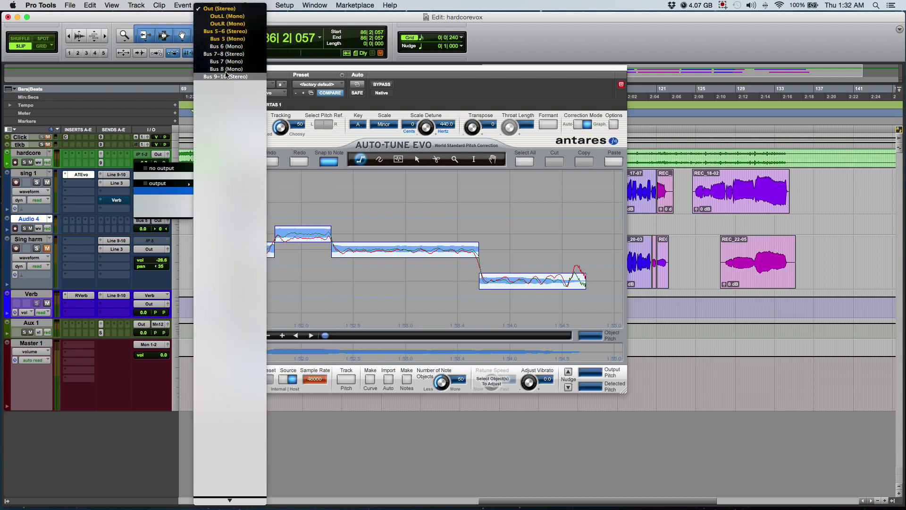
pyautogui.click(232, 39)
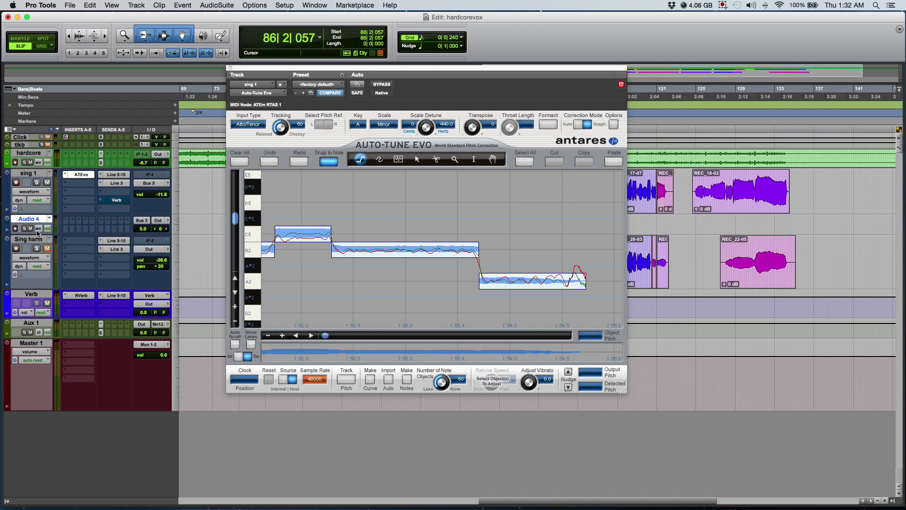
# Set the Audio 4 track's volume to -11.4 dB and the sing 1 track's volume to 0.0 dB
pyautogui.moveTo(326, 70); pyautogui.dragTo(430, 253)
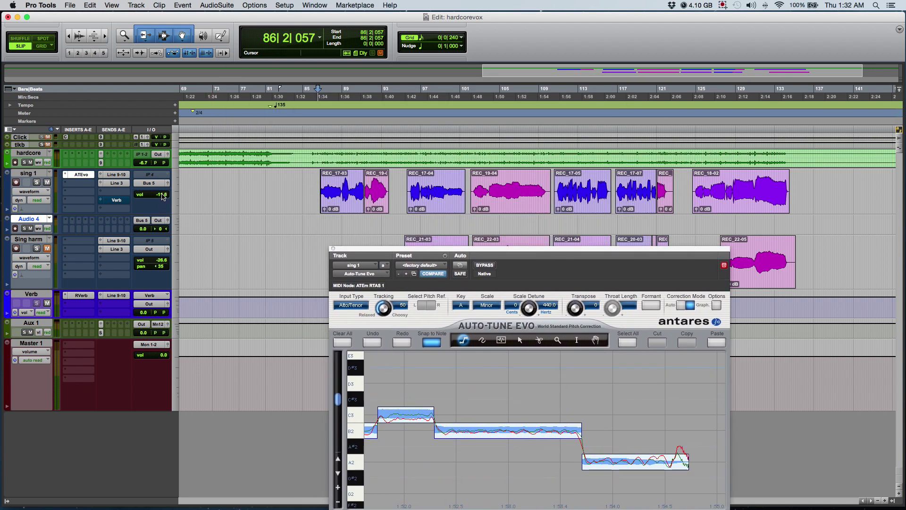
pyautogui.moveTo(146, 231); pyautogui.dragTo(145, 234)
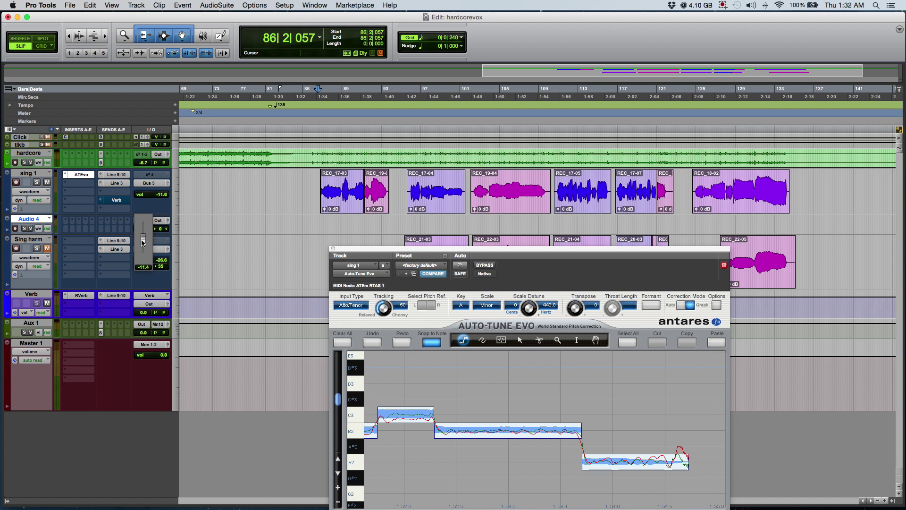
pyautogui.moveTo(143, 242); pyautogui.dragTo(143, 242)
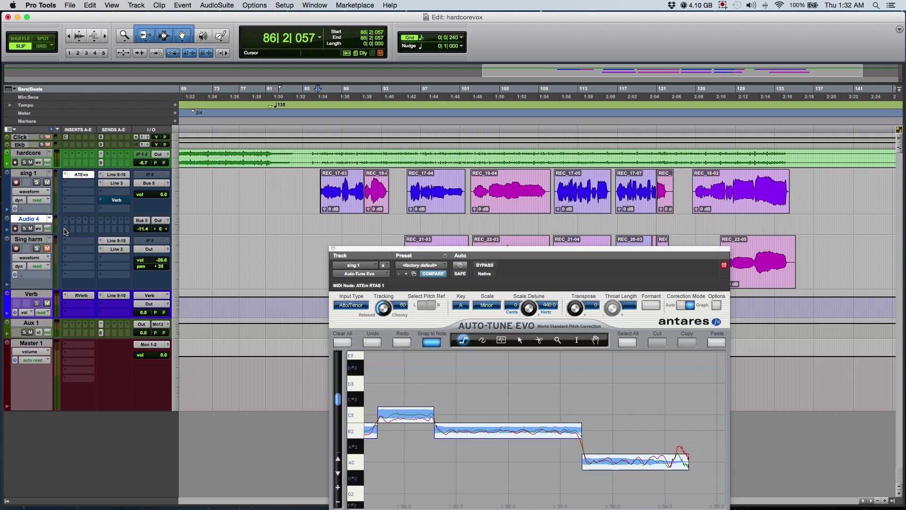
# Record the tuned sing 1 vocal onto Audio 4 from about bar 85 until just past the last vocal clip
pyautogui.click(310, 187)
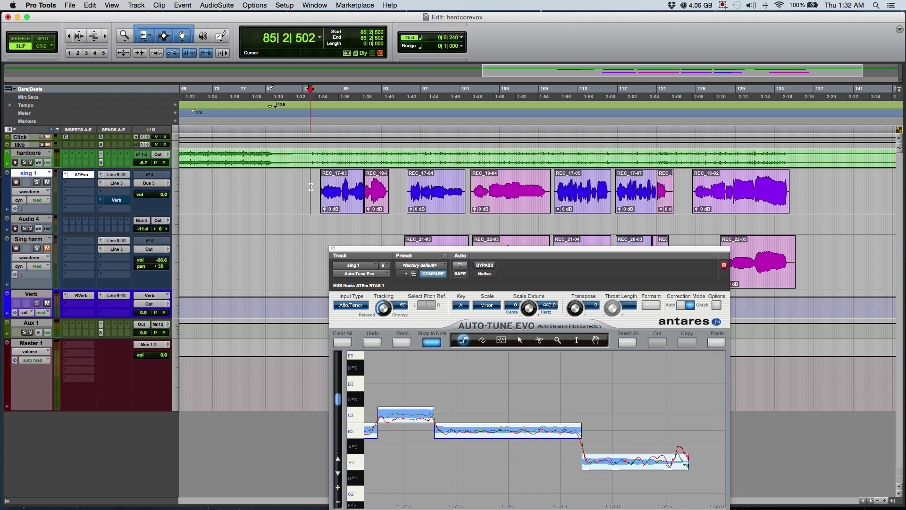
pyautogui.press('super+space')
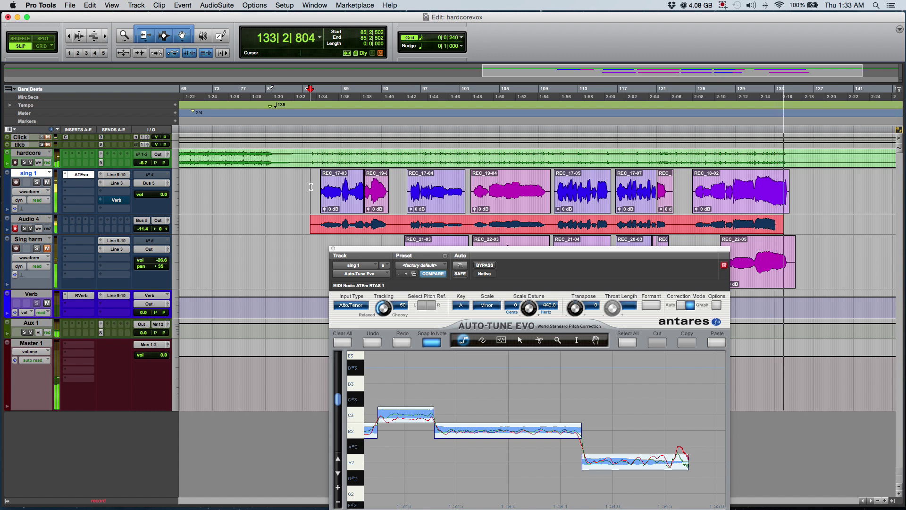
pyautogui.press('space')
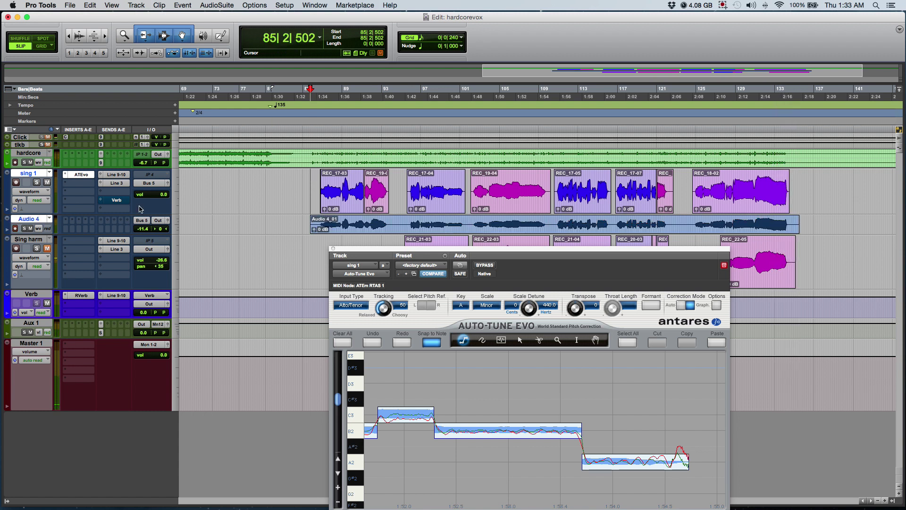
# Insert the mono Gain Reduction dynamics plug-in on the Audio 4 track
pyautogui.click(64, 230)
pyautogui.moveTo(105, 259)
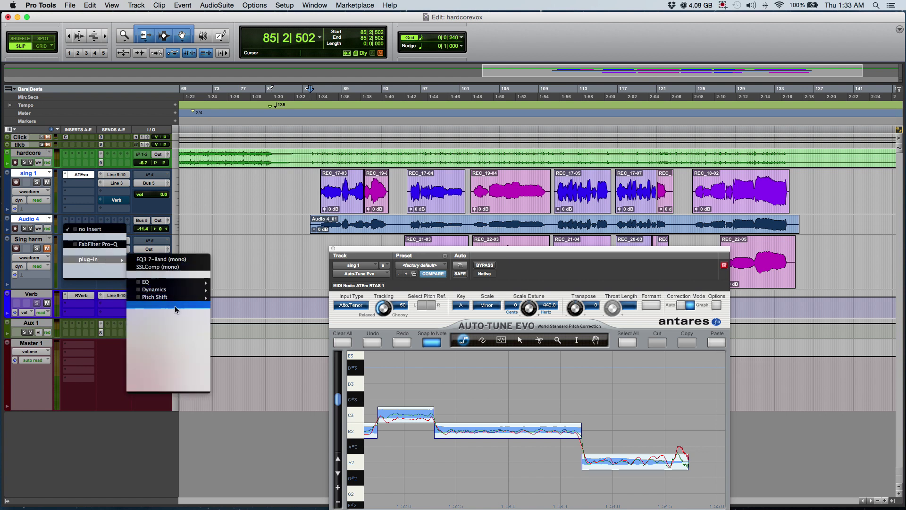
pyautogui.moveTo(185, 290)
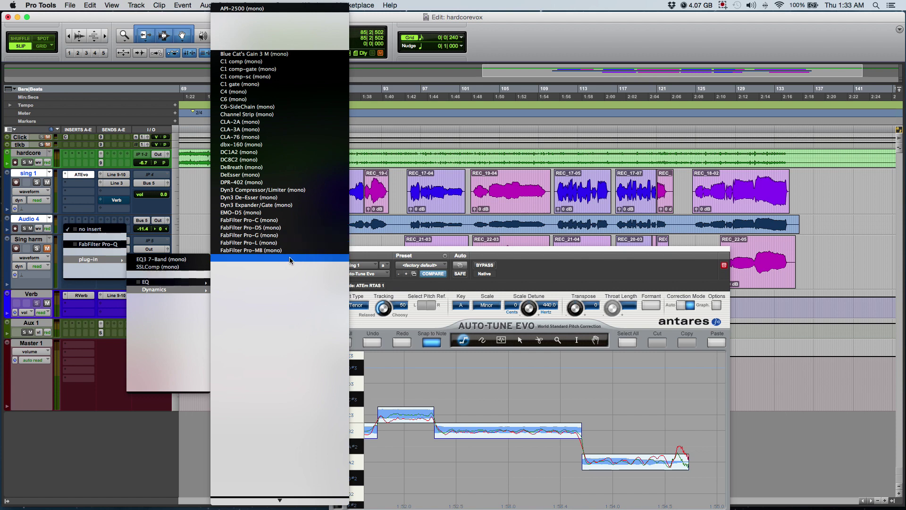
pyautogui.click(267, 258)
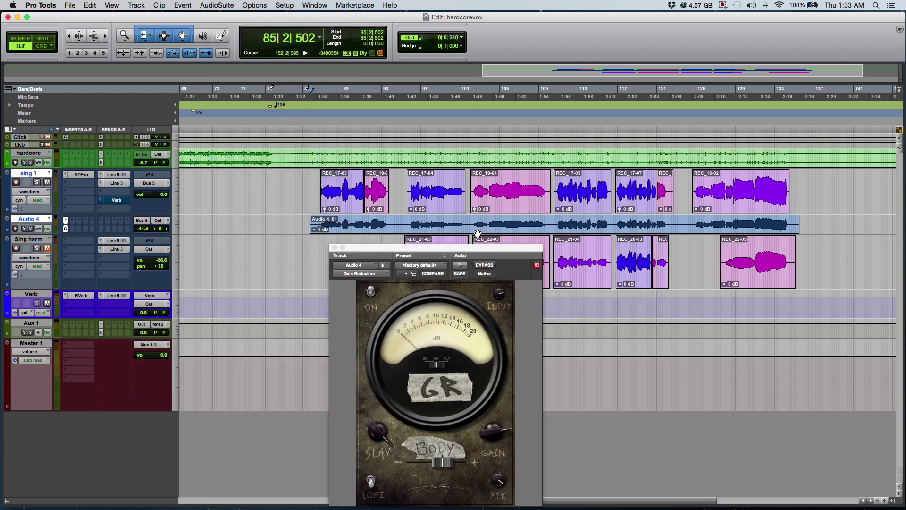
# Play back the recorded vocal and lower the Gain, Slay, Body and Mix settings of Gain Reduction by ear
pyautogui.press('space')
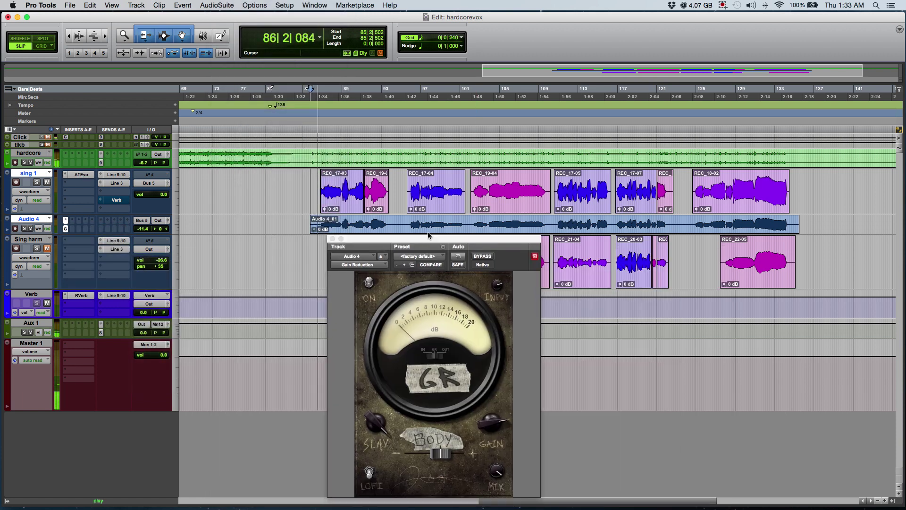
pyautogui.moveTo(430, 250); pyautogui.dragTo(435, 129)
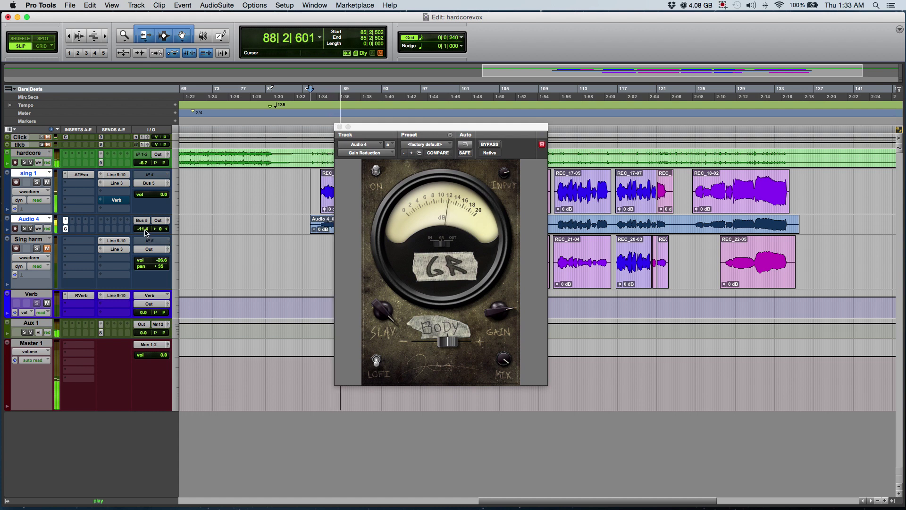
pyautogui.moveTo(499, 311); pyautogui.dragTo(497, 334)
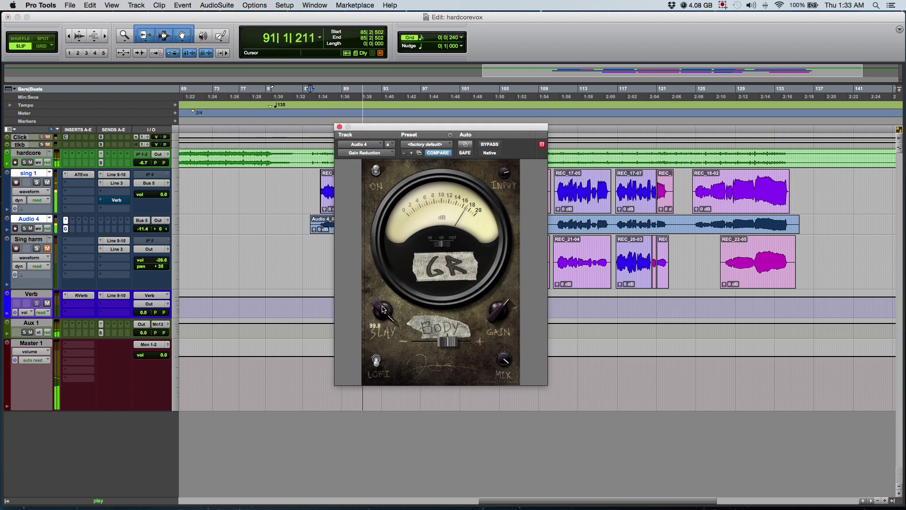
pyautogui.moveTo(380, 313); pyautogui.dragTo(384, 395)
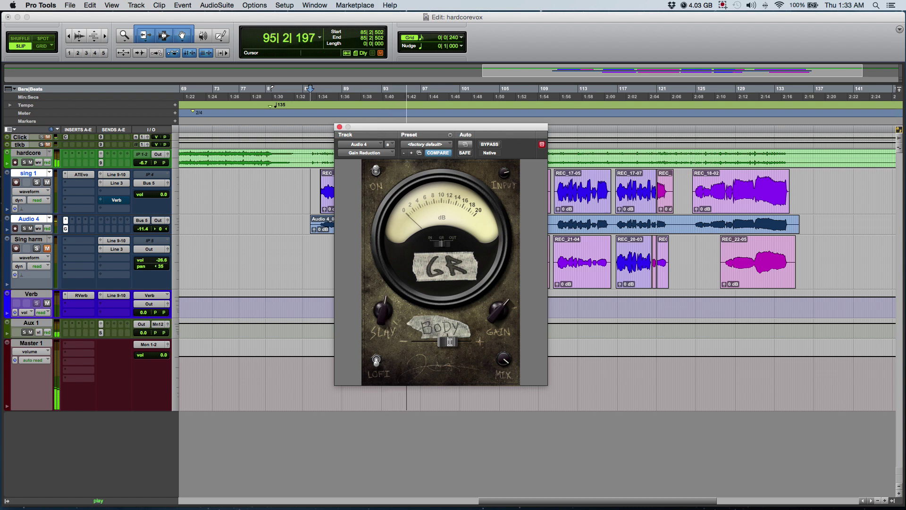
pyautogui.moveTo(450, 342); pyautogui.dragTo(443, 344)
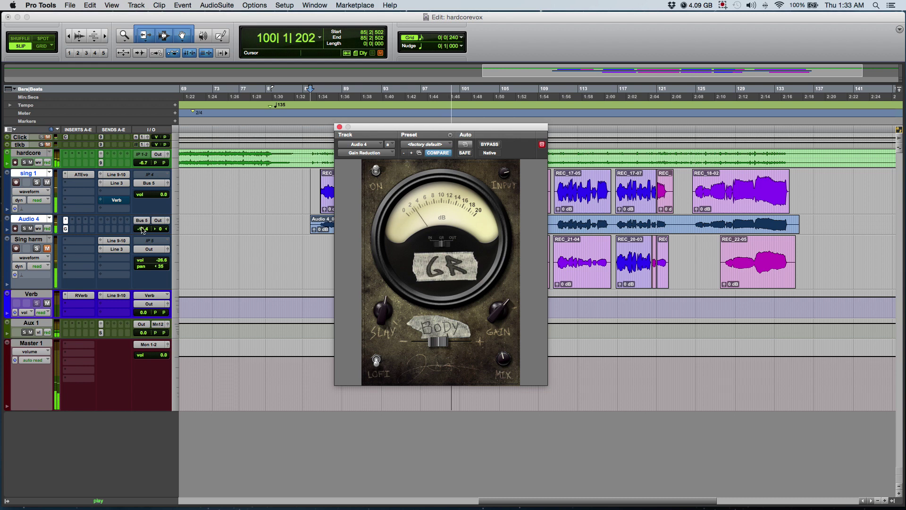
# Set the Audio 4 track's volume to -12.4 dB during playback and close the Gain Reduction window
pyautogui.moveTo(144, 230); pyautogui.dragTo(145, 234)
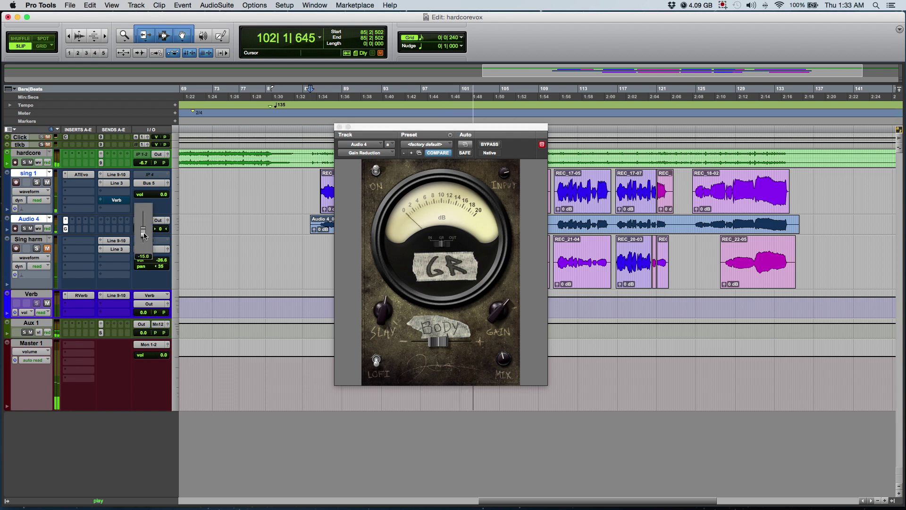
pyautogui.moveTo(144, 231); pyautogui.dragTo(140, 227)
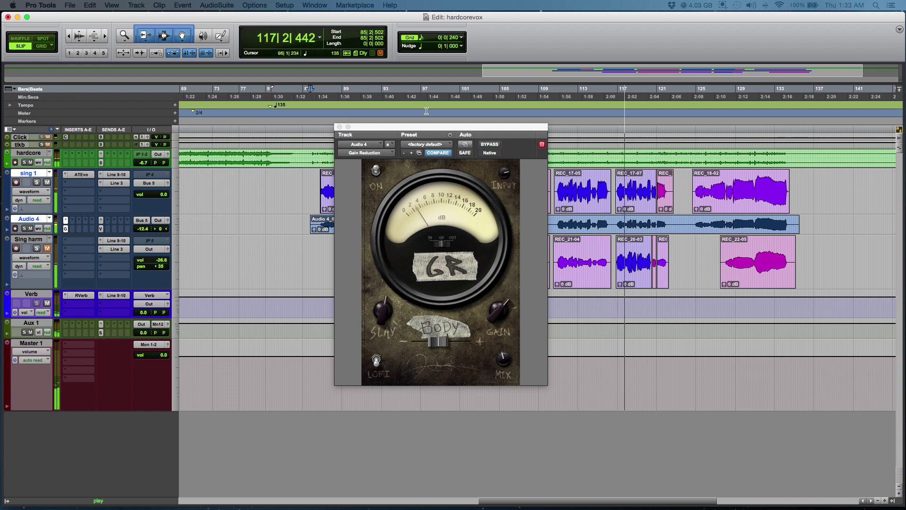
pyautogui.click(340, 127)
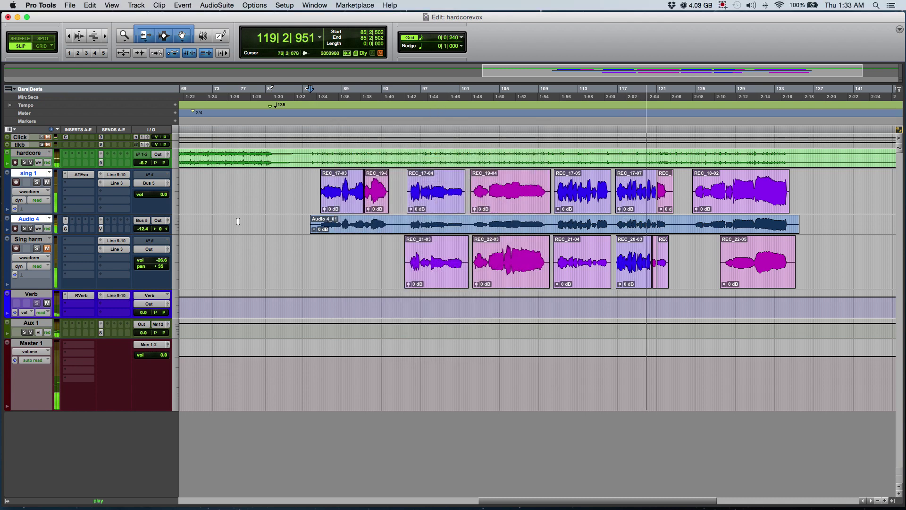